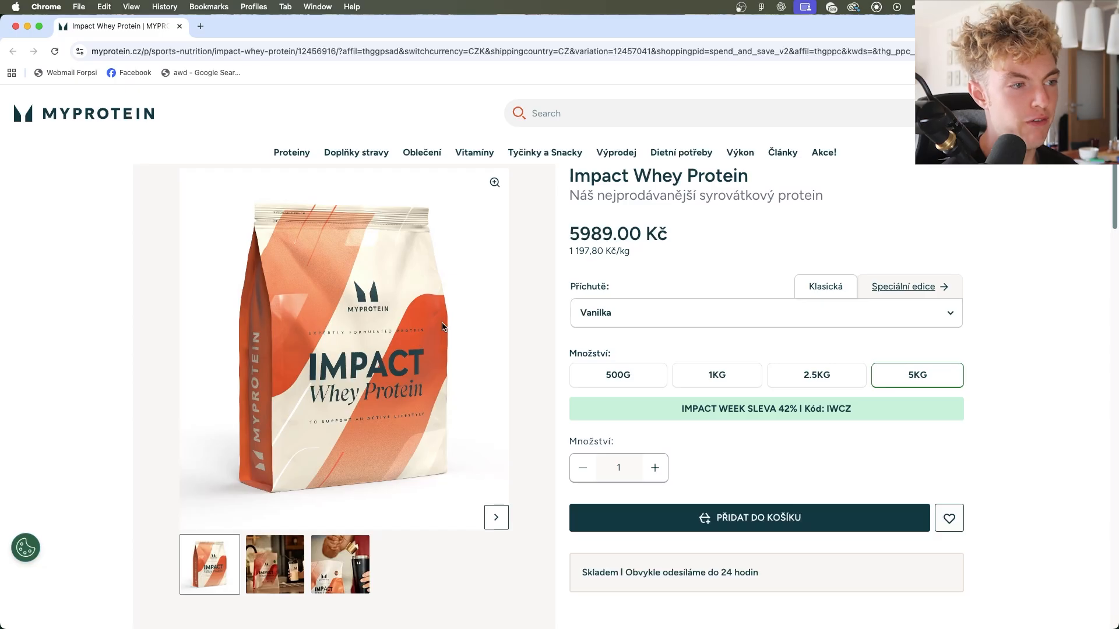
Save the Impact Whey Protein product image from the shop page
{"action": "right_click", "coordinate": [359, 321]}
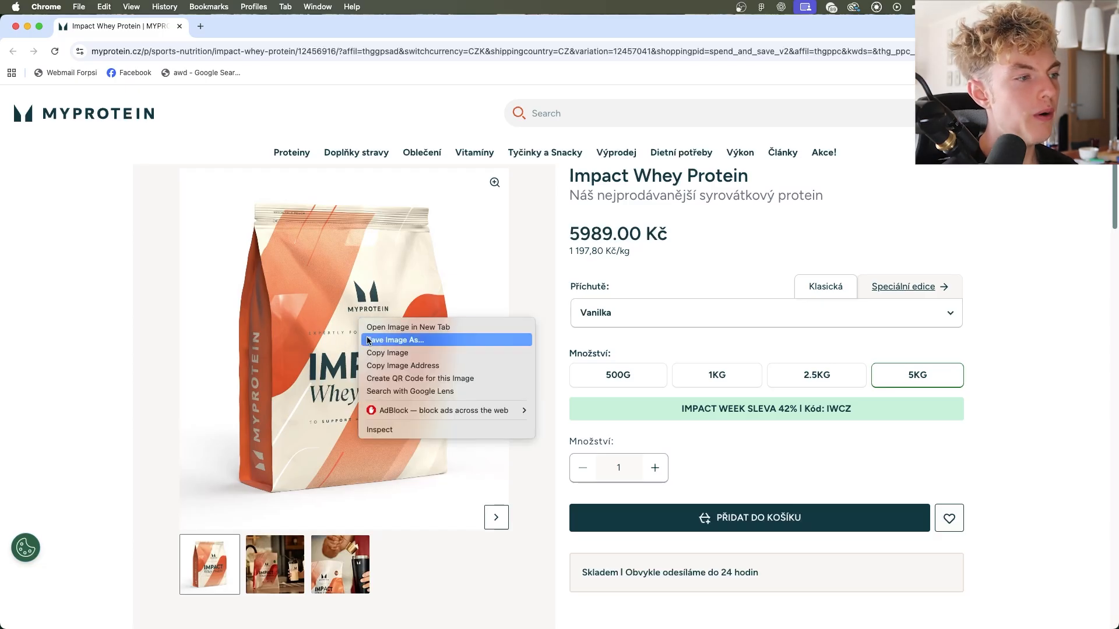
{"action": "left_click", "coordinate": [366, 341]}
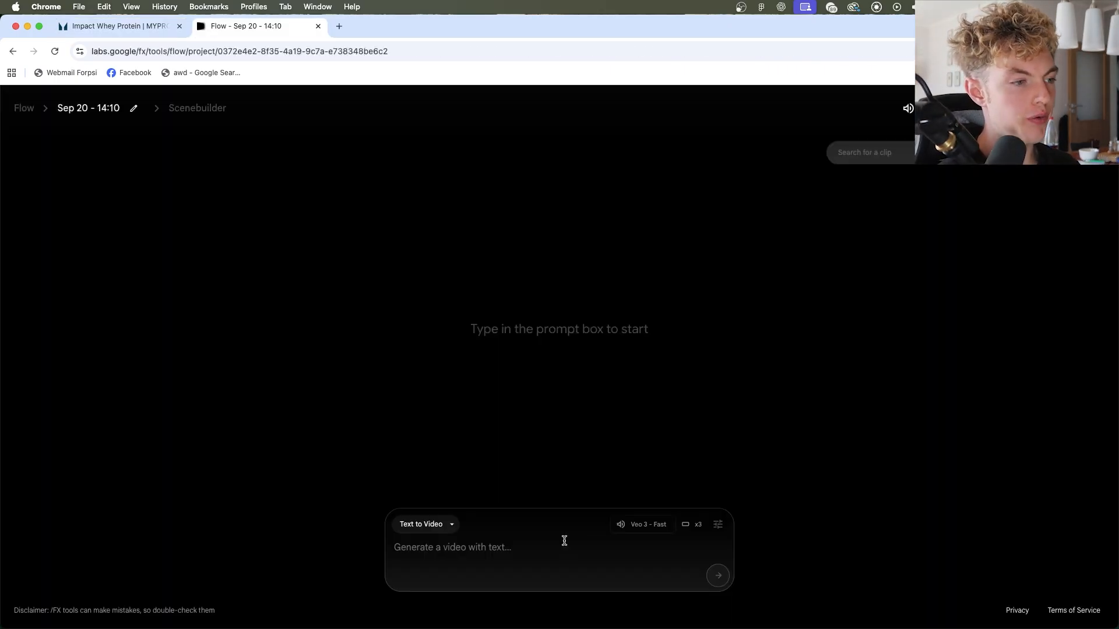
Generate a 16:9 UGC-style video of a muscular male bodybuilder in his white kitchen looking at the camera, adding "He is wearing a pink shirt."
{"action": "type", "text": "A muscular male bodybuilder standing in his white kitchen. He is looking at the camera. Shot in portrait format on a phone camera, natural indoor lighting, no cinematic effects, authentic UGC style. Handheld feel, realistic textures, everyday kitchen background, relaxed atmosphere. 16:9"}
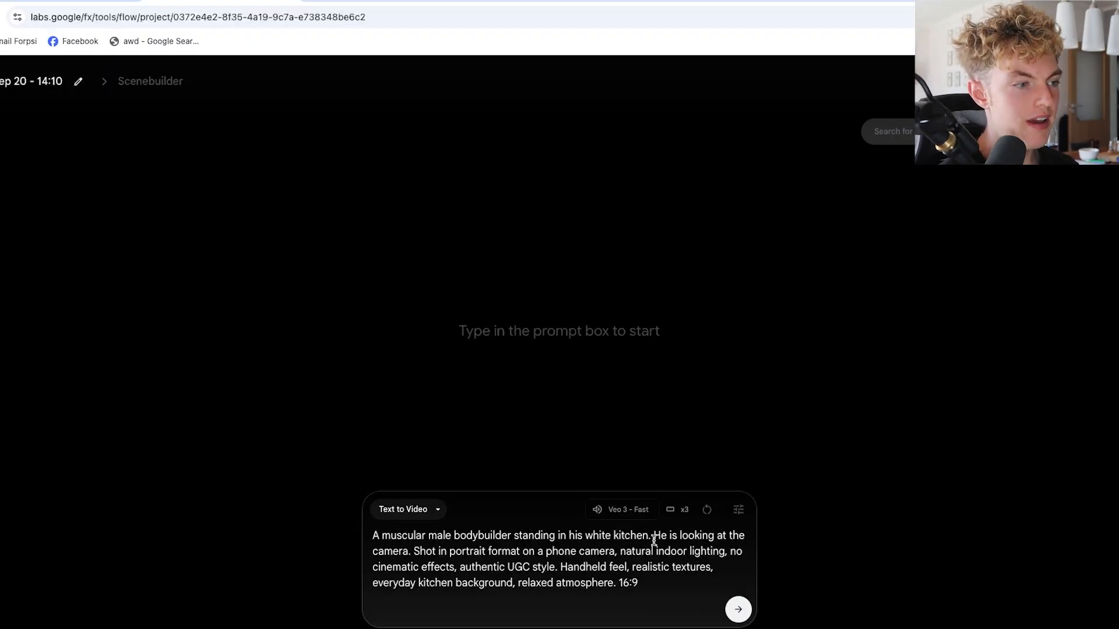
{"action": "left_click_drag", "start_coordinate": [418, 549], "coordinate": [615, 551]}
{"action": "left_click", "coordinate": [616, 551]}
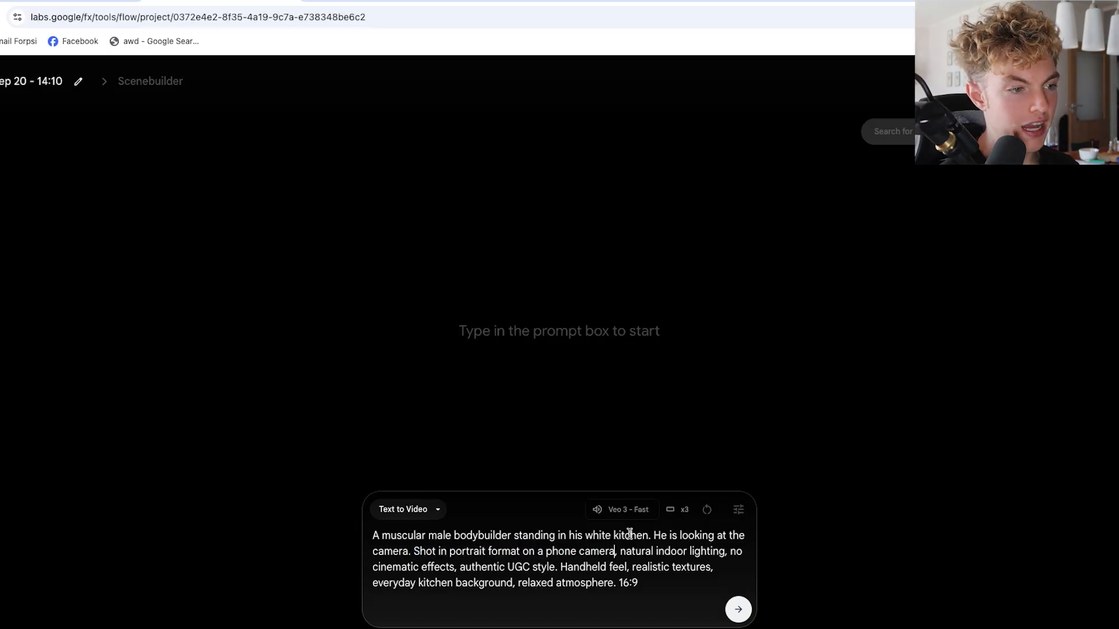
{"action": "key", "text": "ctrl+a"}
{"action": "left_click", "coordinate": [466, 551]}
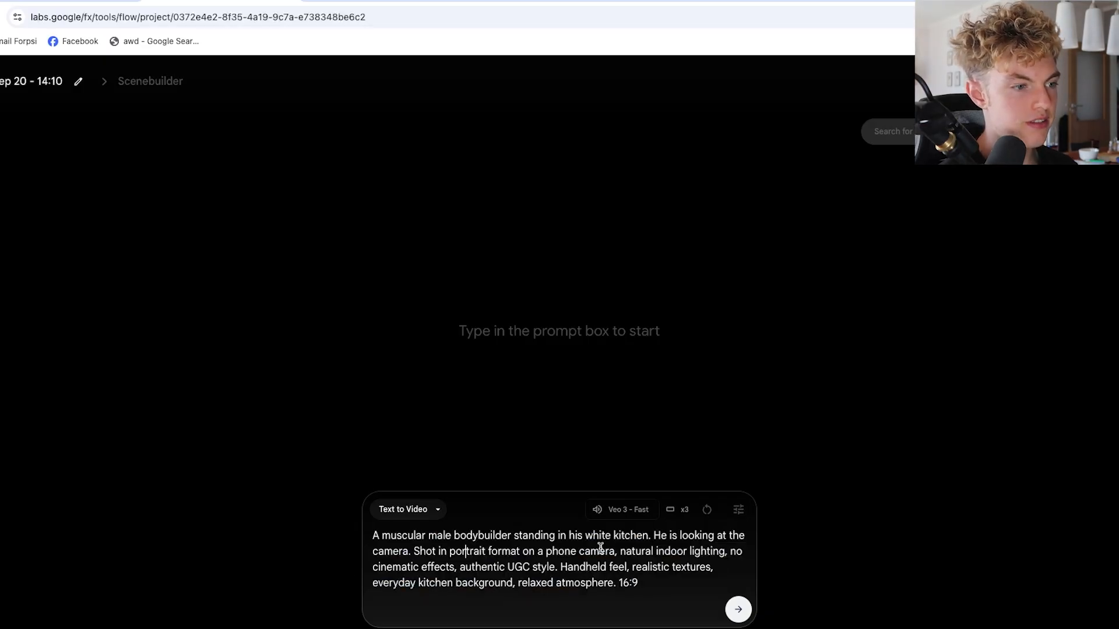
{"action": "type", "text": "He is wearing a pink shirt."}
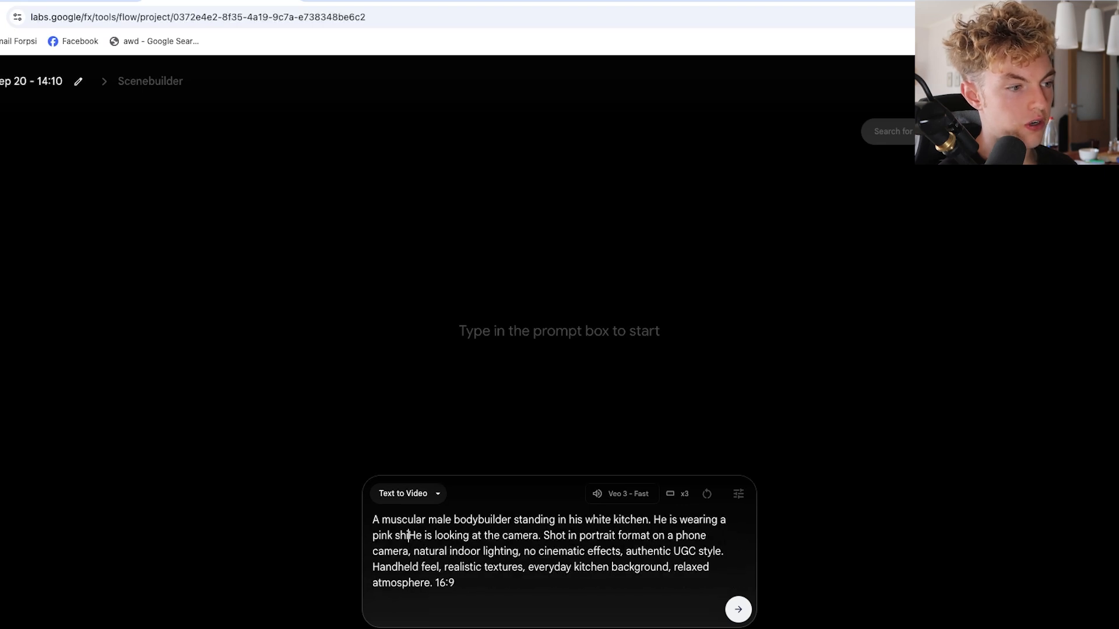
{"action": "key", "text": "Return"}
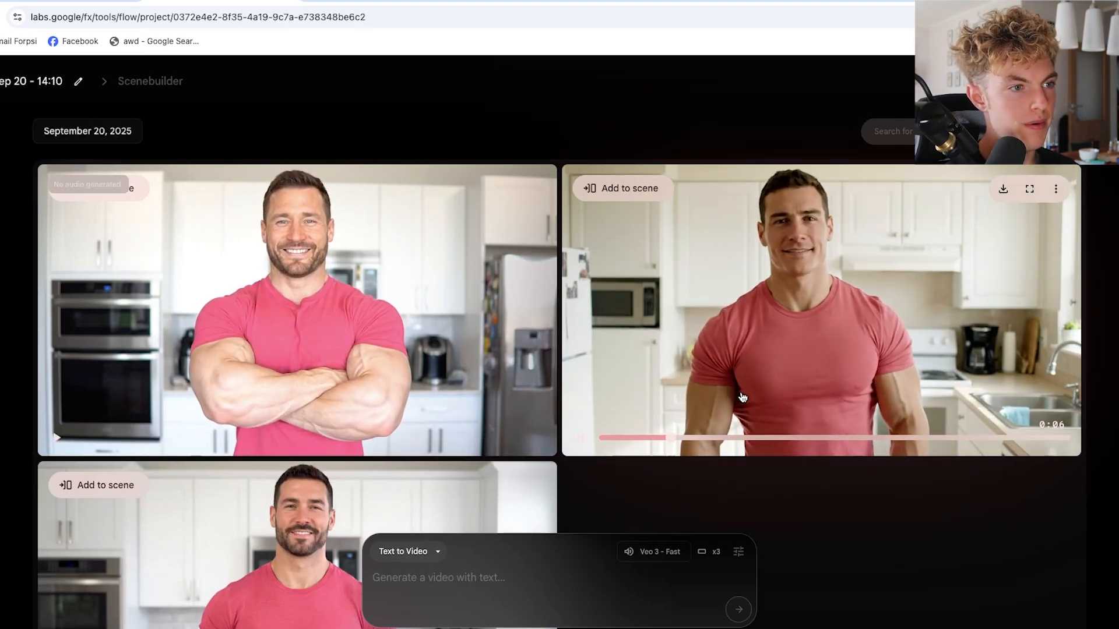
Download the second generated clip, showing the beardless man beside the kitchen sink, and open the downloaded file
{"action": "left_click", "coordinate": [1003, 189]}
{"action": "left_click", "coordinate": [953, 251]}
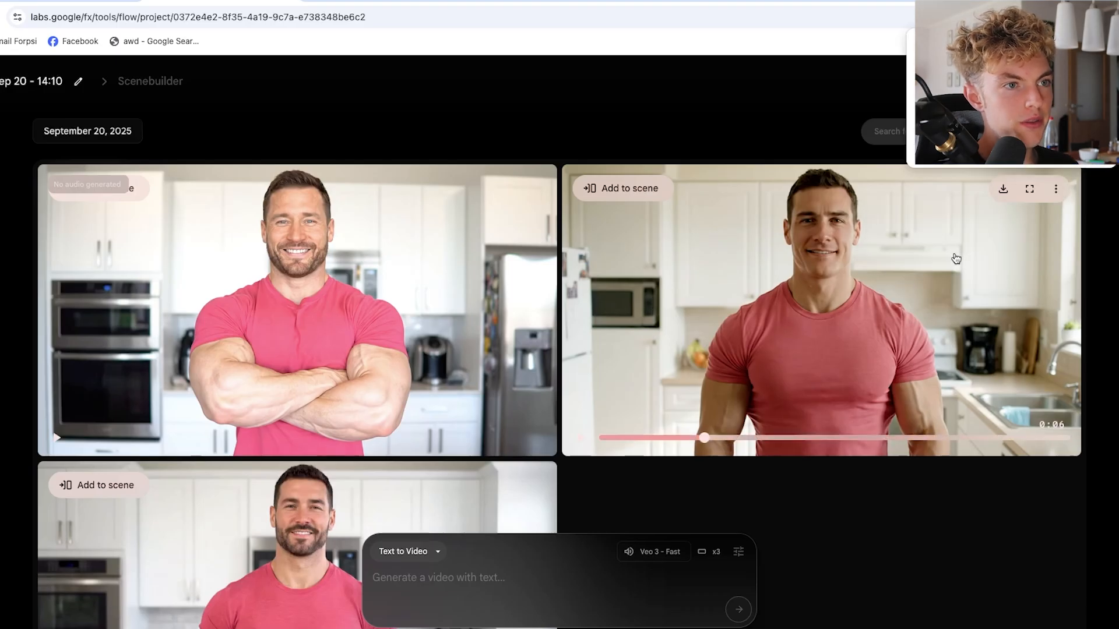
{"action": "left_click", "coordinate": [999, 87]}
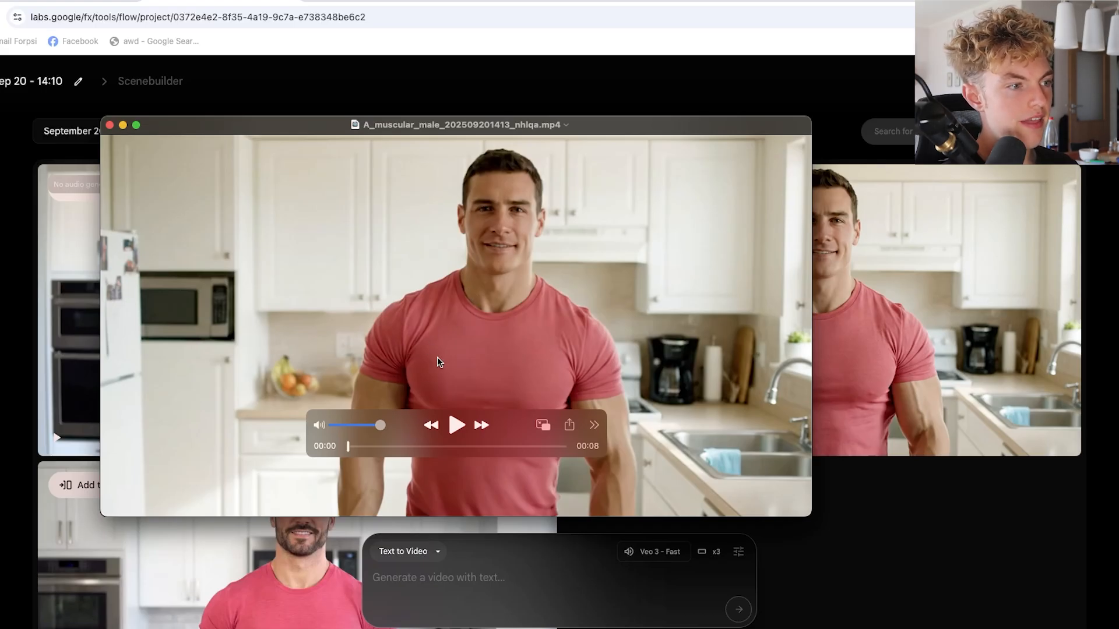
Move the clip to a frame where the man faces the camera and capture a screenshot of the whole video frame
{"action": "left_click_drag", "start_coordinate": [366, 446], "coordinate": [396, 457]}
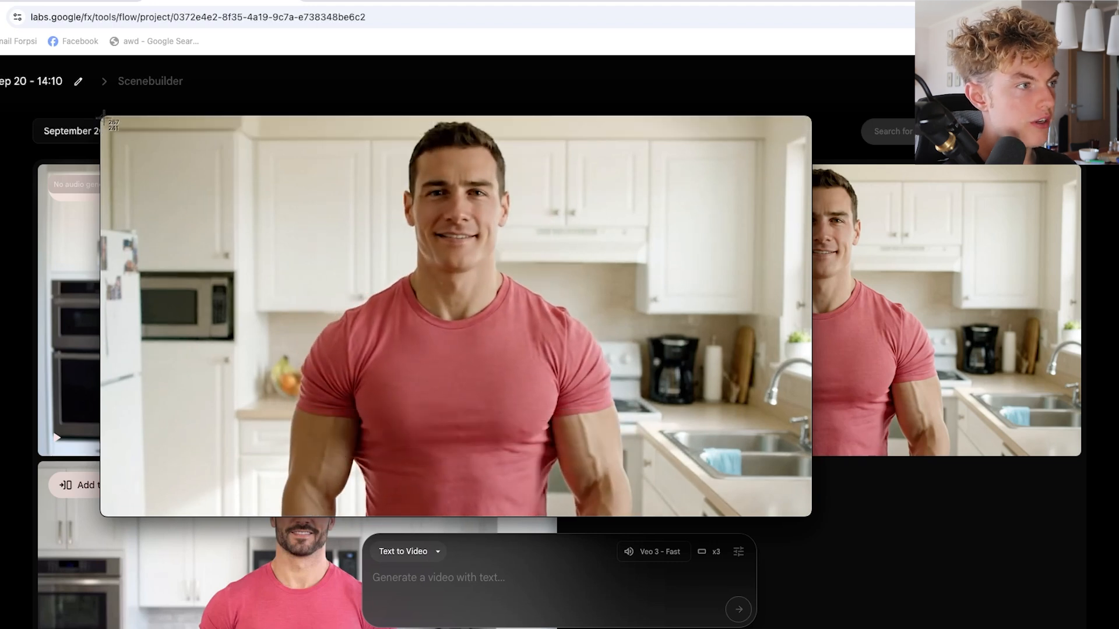
{"action": "left_click_drag", "start_coordinate": [104, 117], "coordinate": [810, 516]}
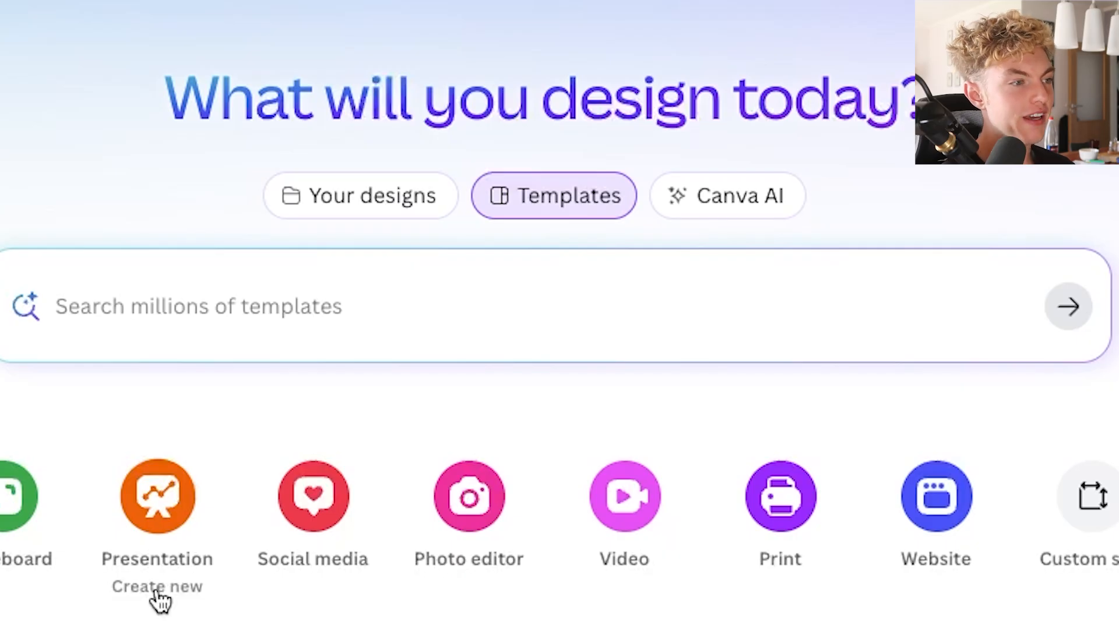
Create a blank presentation, place the uploaded screenshot of the man in the pink shirt, and shrink it to about half the slide width
{"action": "left_click", "coordinate": [163, 516]}
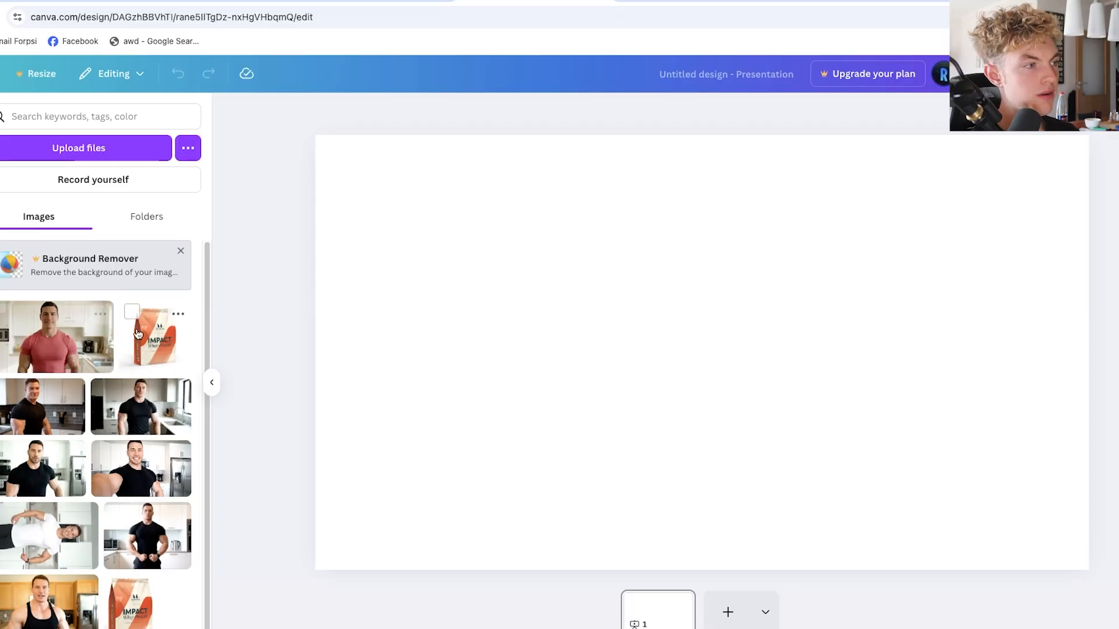
{"action": "left_click_drag", "start_coordinate": [38, 339], "coordinate": [484, 362]}
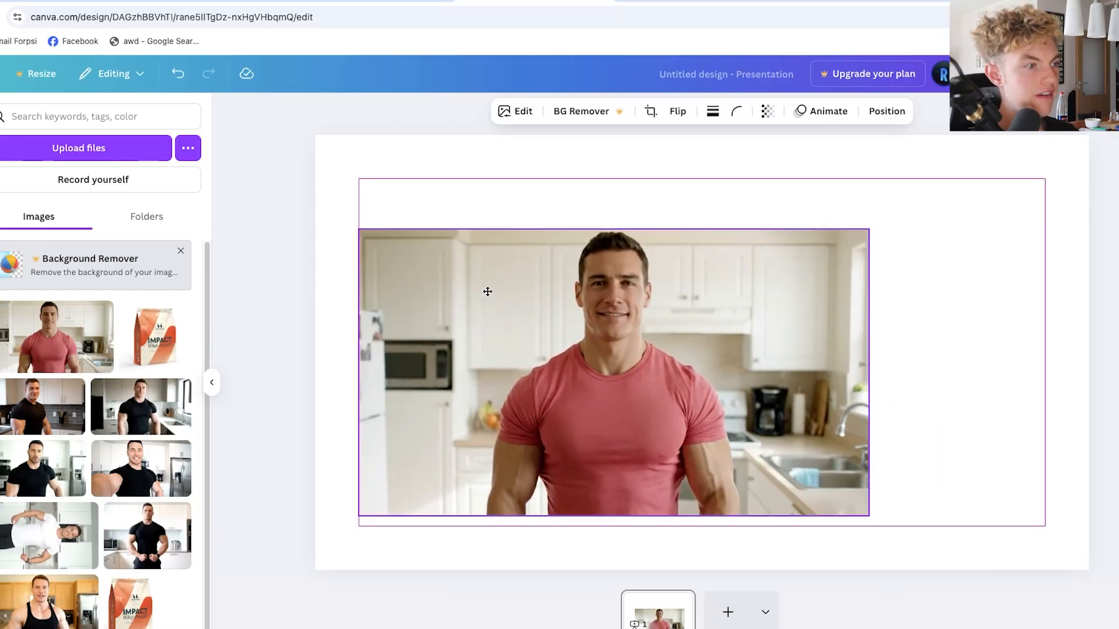
{"action": "left_click_drag", "start_coordinate": [871, 515], "coordinate": [750, 447]}
{"action": "left_click_drag", "start_coordinate": [677, 360], "coordinate": [645, 375]}
Place the uploaded protein bag image on the slide beside the man's photo and shift both images slightly down
{"action": "left_click_drag", "start_coordinate": [165, 355], "coordinate": [807, 525]}
{"action": "left_click_drag", "start_coordinate": [806, 526], "coordinate": [863, 470]}
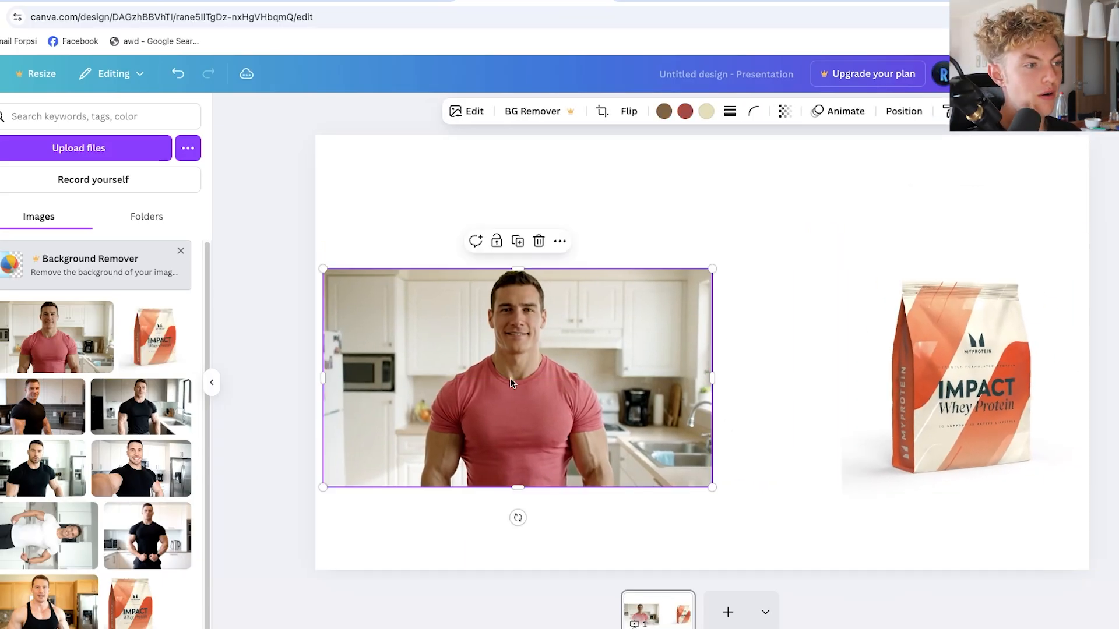
{"action": "left_click_drag", "start_coordinate": [512, 381], "coordinate": [511, 390]}
{"action": "left_click_drag", "start_coordinate": [950, 395], "coordinate": [950, 413]}
{"action": "left_click_drag", "start_coordinate": [561, 411], "coordinate": [560, 422]}
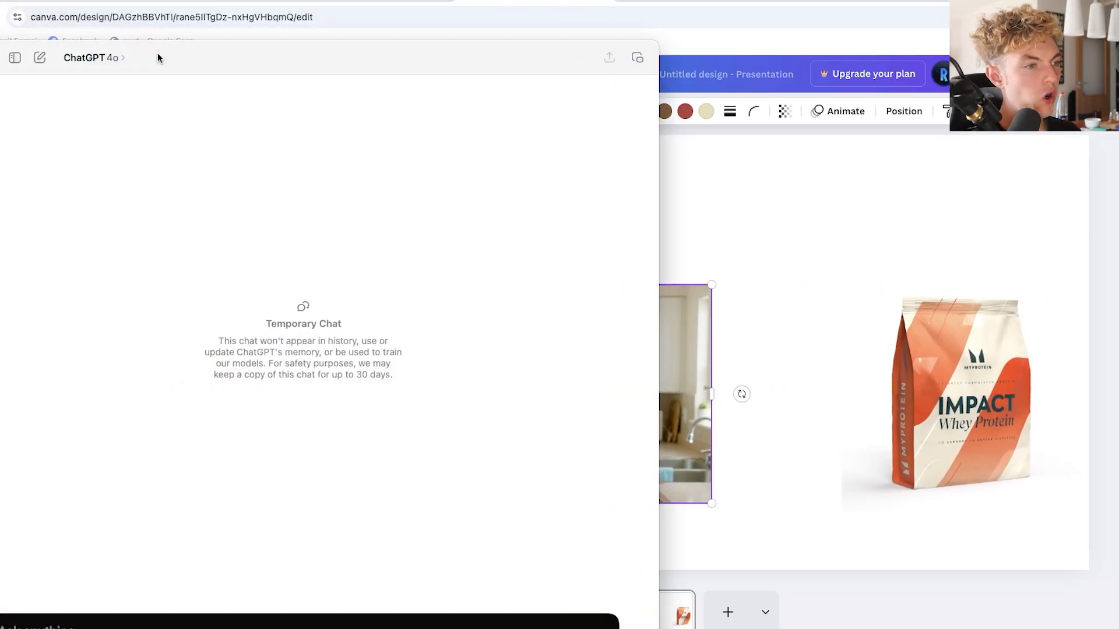
Enlarge the ChatGPT window and submit the request for a Veo 3 prompt where the man grabs the protein bag and says "the best protein!"
{"action": "left_click_drag", "start_coordinate": [158, 55], "coordinate": [418, 17]}
{"action": "double_click", "coordinate": [418, 18]}
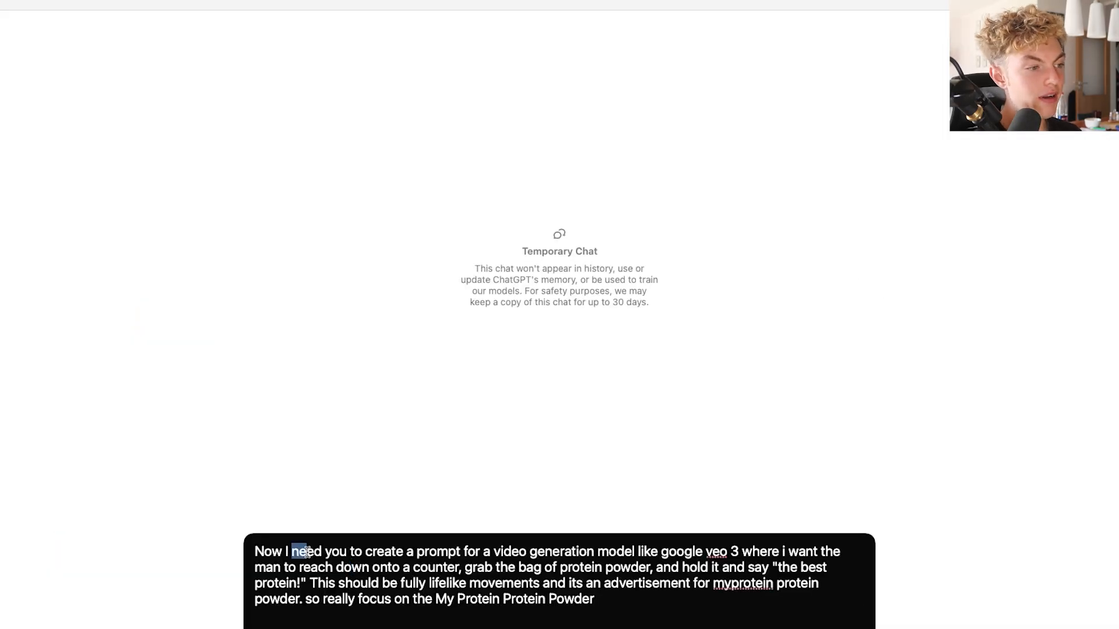
{"action": "left_click_drag", "start_coordinate": [307, 552], "coordinate": [311, 588]}
{"action": "left_click", "coordinate": [279, 583]}
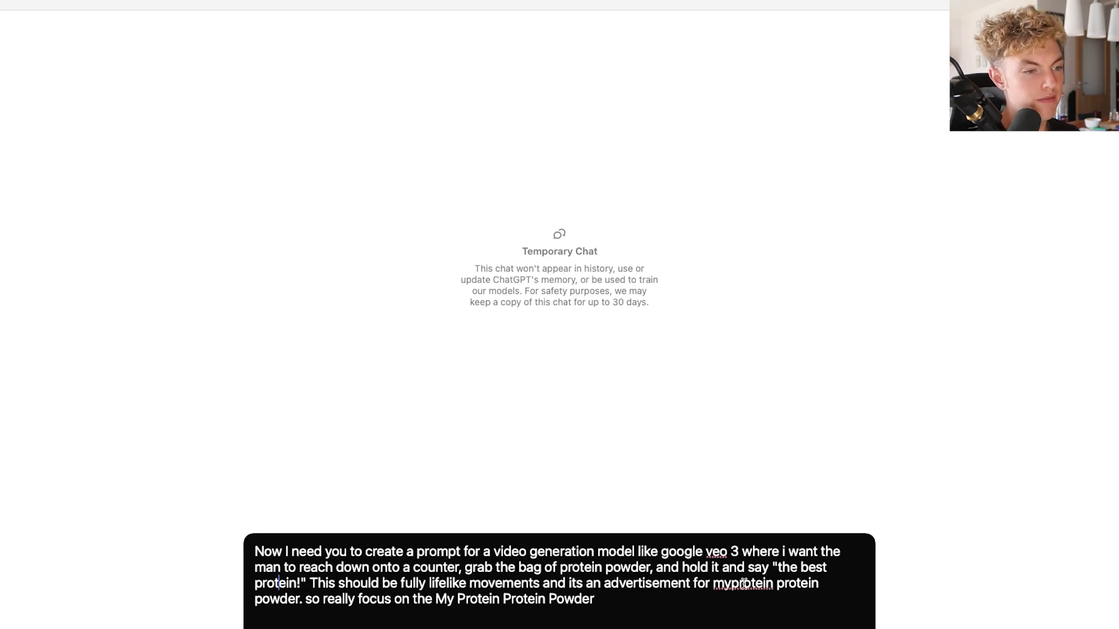
{"action": "left_click_drag", "start_coordinate": [305, 599], "coordinate": [519, 601]}
{"action": "left_click", "coordinate": [545, 599]}
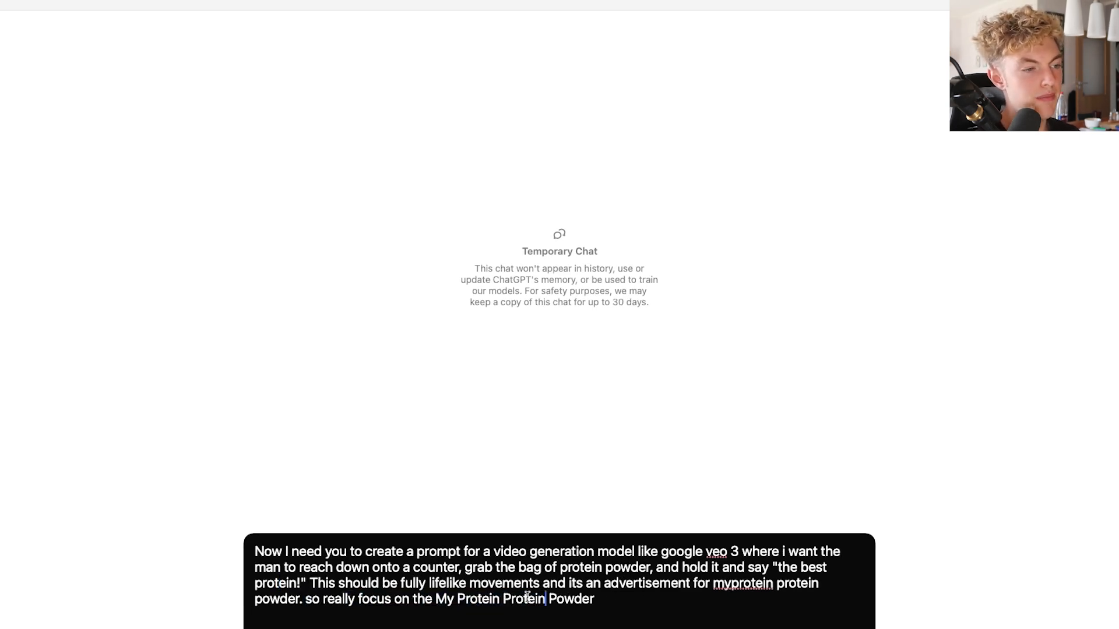
{"action": "key", "text": "Return"}
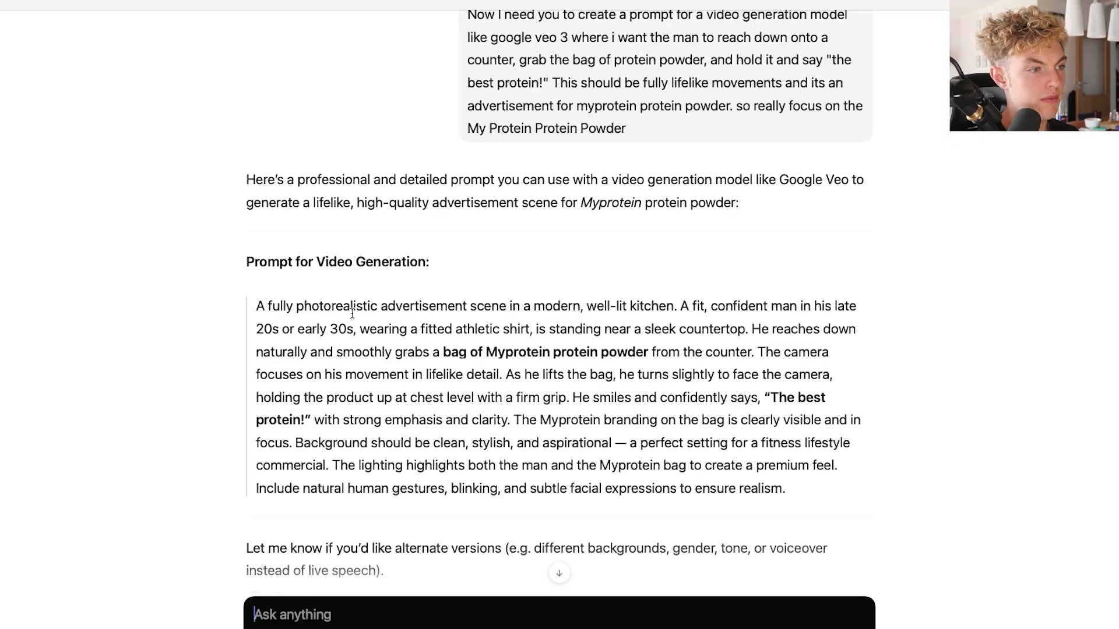
Copy the generated video prompt paragraph from the ChatGPT reply
{"action": "scroll", "coordinate": [350, 314], "scroll_direction": "down", "scroll_amount": 2}
{"action": "left_click_drag", "start_coordinate": [256, 270], "coordinate": [837, 448]}
{"action": "key", "text": "cmd+c"}
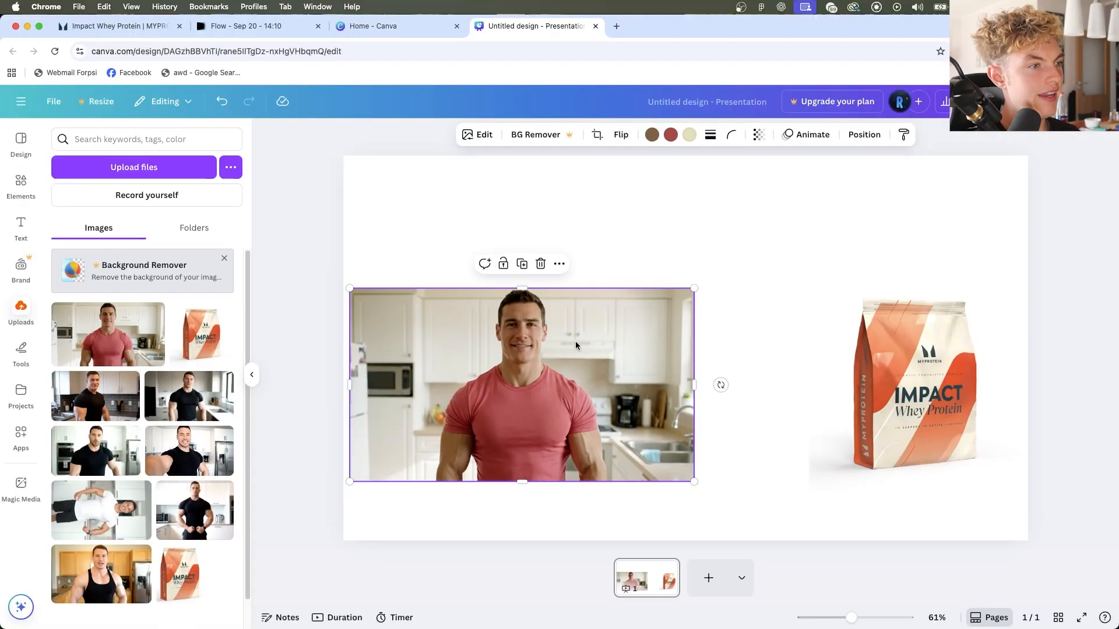
Switch to Canva, paste the copied prompt into a new text box, shrink it to font size 16.9 and place it above the images
{"action": "left_click", "coordinate": [537, 221]}
{"action": "left_click", "coordinate": [21, 227]}
{"action": "left_click", "coordinate": [98, 170]}
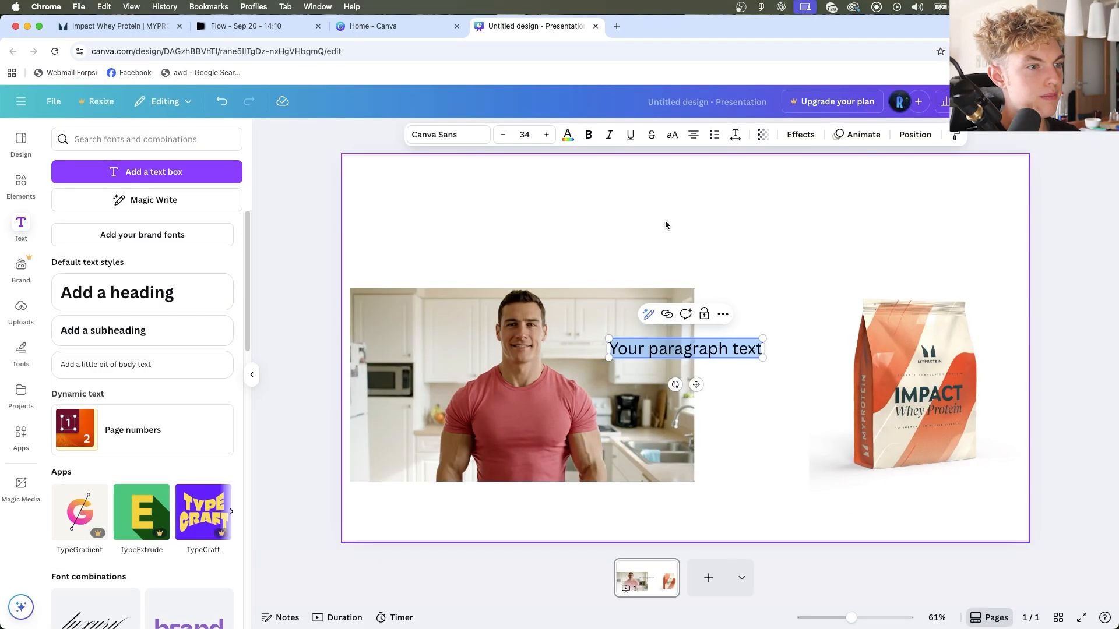
{"action": "key", "text": "cmd+v"}
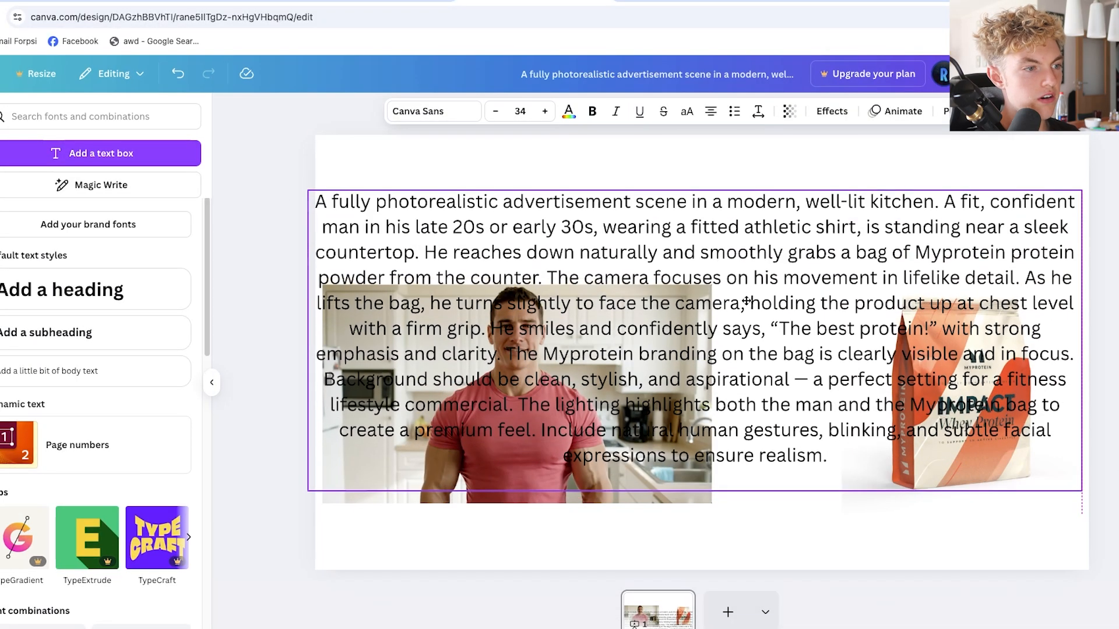
{"action": "left_click_drag", "start_coordinate": [1081, 490], "coordinate": [693, 336]}
{"action": "left_click_drag", "start_coordinate": [606, 287], "coordinate": [741, 229]}
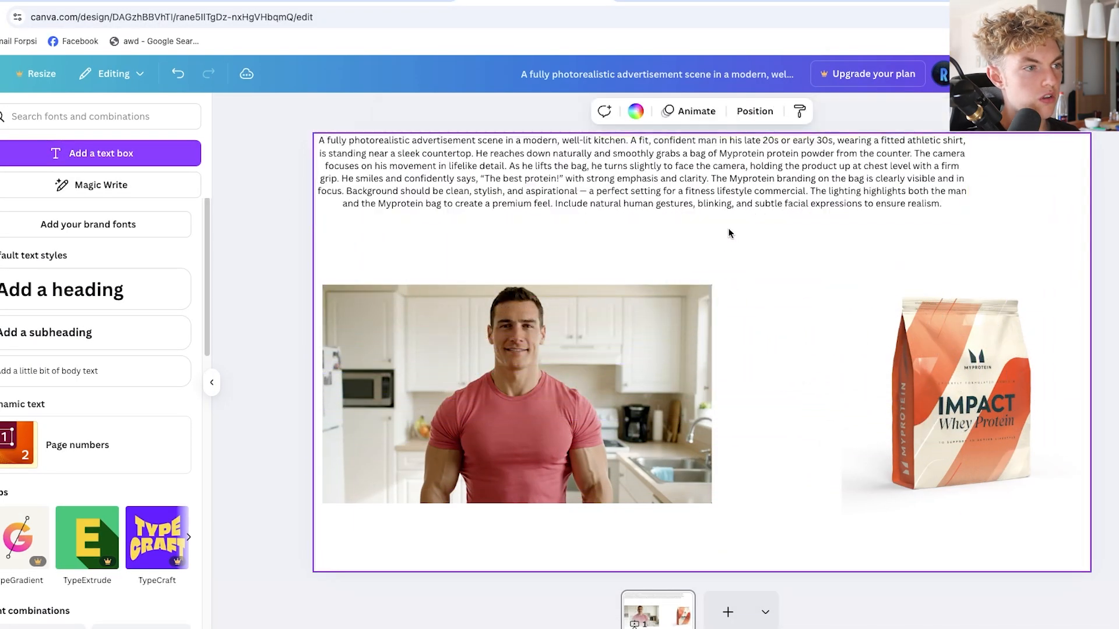
Colour the whole prompt text red and centre its text box along the upper part of the slide
{"action": "left_click", "coordinate": [655, 194]}
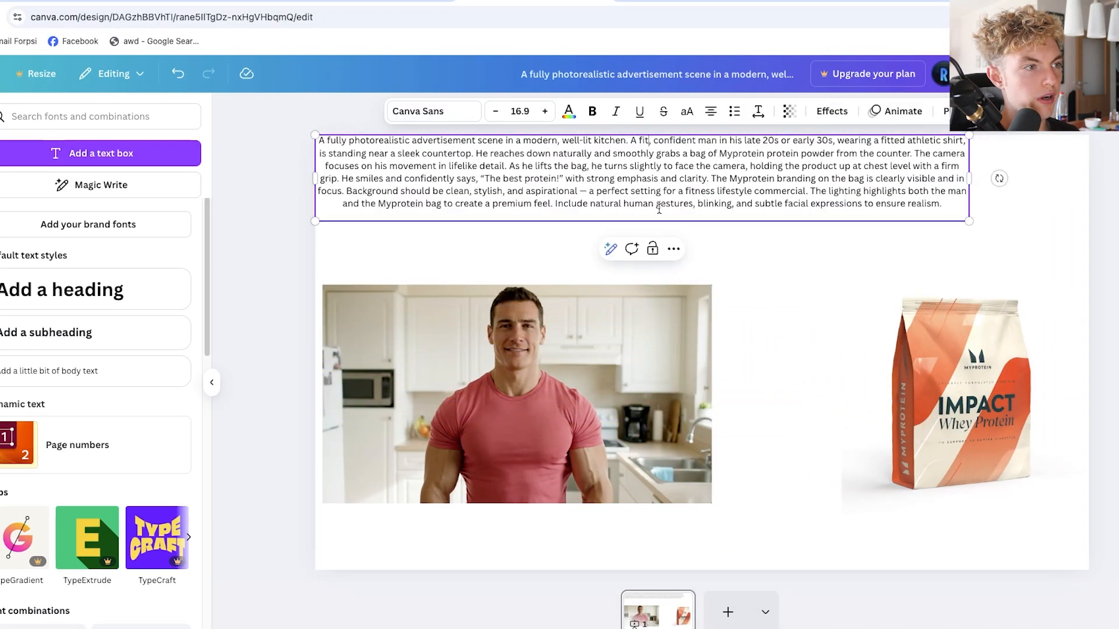
{"action": "triple_click", "coordinate": [655, 195]}
{"action": "left_click", "coordinate": [569, 112]}
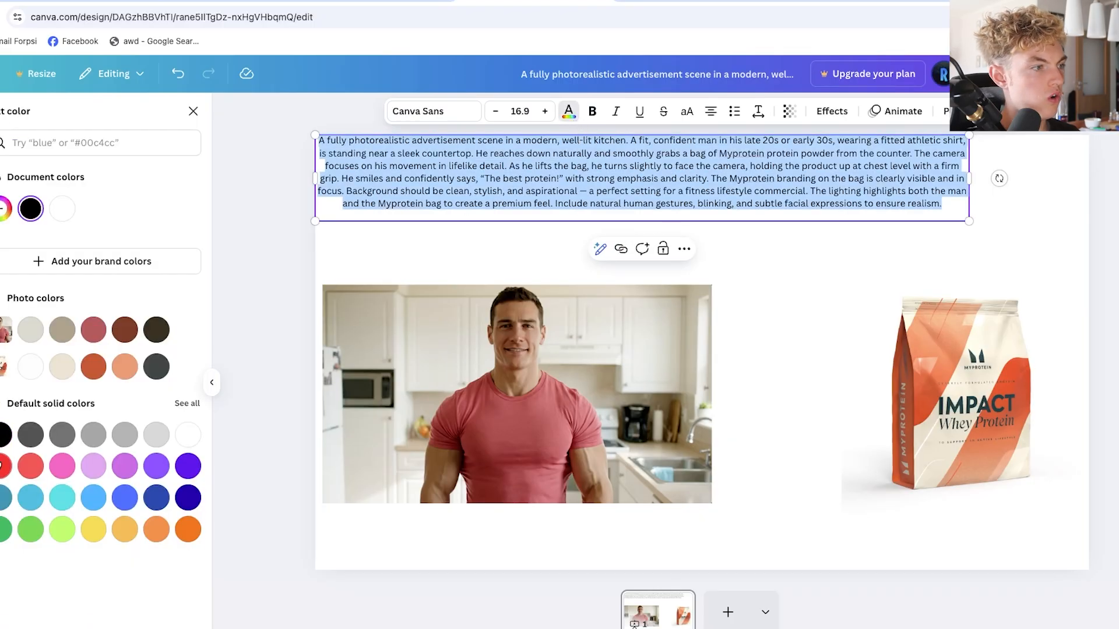
{"action": "left_click", "coordinate": [1, 465]}
{"action": "left_click", "coordinate": [303, 239]}
{"action": "left_click", "coordinate": [412, 261]}
{"action": "left_click_drag", "start_coordinate": [583, 164], "coordinate": [653, 176]}
Enlarge the man's photo and the protein bag image slightly and move both up beneath the prompt text
{"action": "left_click_drag", "start_coordinate": [980, 402], "coordinate": [979, 396]}
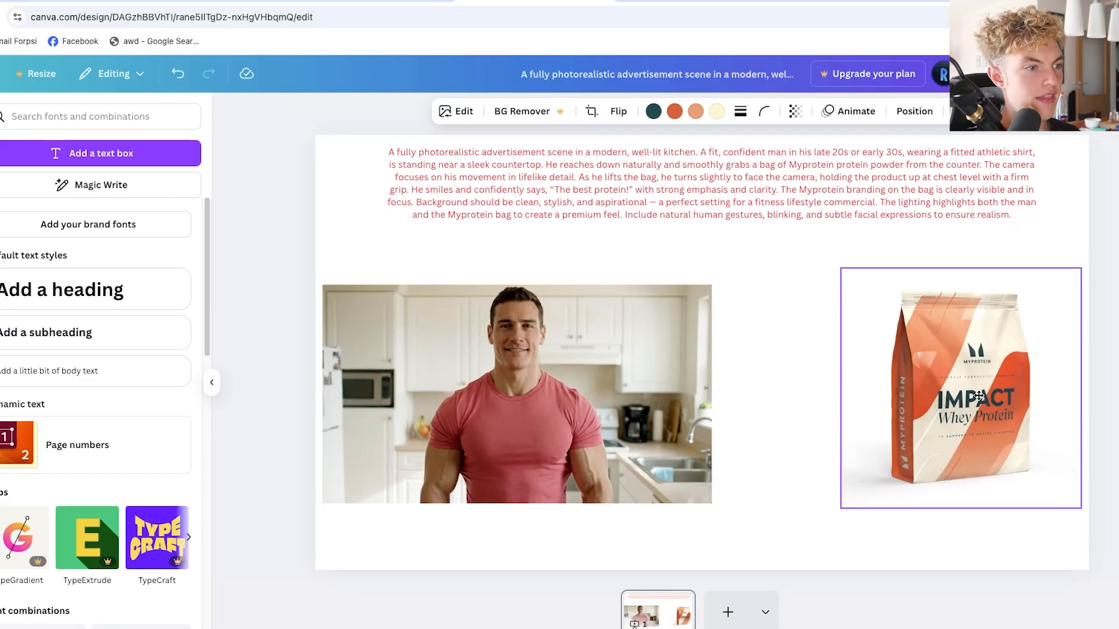
{"action": "left_click", "coordinate": [570, 390]}
{"action": "left_click_drag", "start_coordinate": [711, 502], "coordinate": [734, 516]}
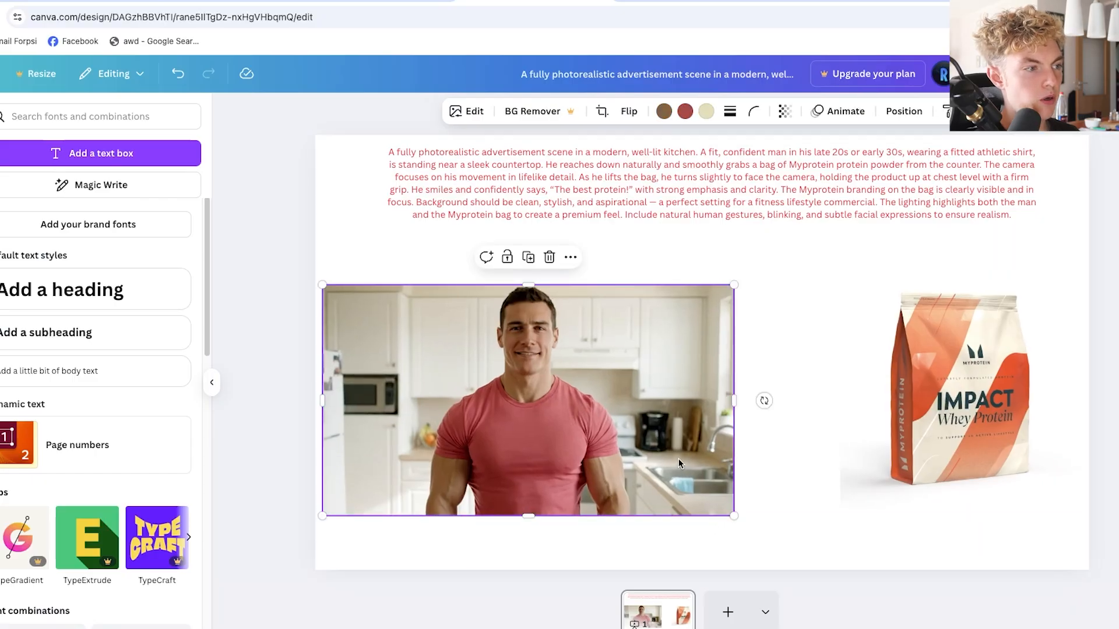
{"action": "left_click_drag", "start_coordinate": [678, 463], "coordinate": [680, 448]}
{"action": "left_click", "coordinate": [944, 466]}
{"action": "left_click_drag", "start_coordinate": [944, 466], "coordinate": [951, 444]}
{"action": "left_click_drag", "start_coordinate": [842, 501], "coordinate": [837, 505]}
{"action": "left_click", "coordinate": [787, 488]}
{"action": "left_click", "coordinate": [271, 455]}
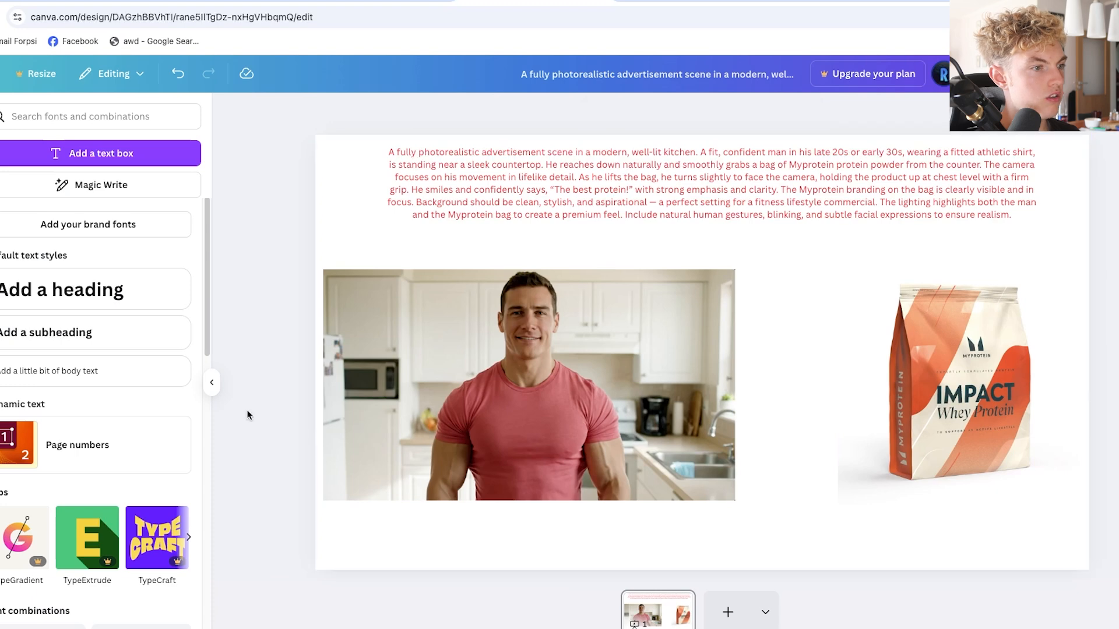
Reduce the man's photo slightly to leave more space between it and the protein bag
{"action": "left_click", "coordinate": [513, 444]}
{"action": "left_click_drag", "start_coordinate": [734, 500], "coordinate": [717, 491]}
{"action": "left_click", "coordinate": [262, 402]}
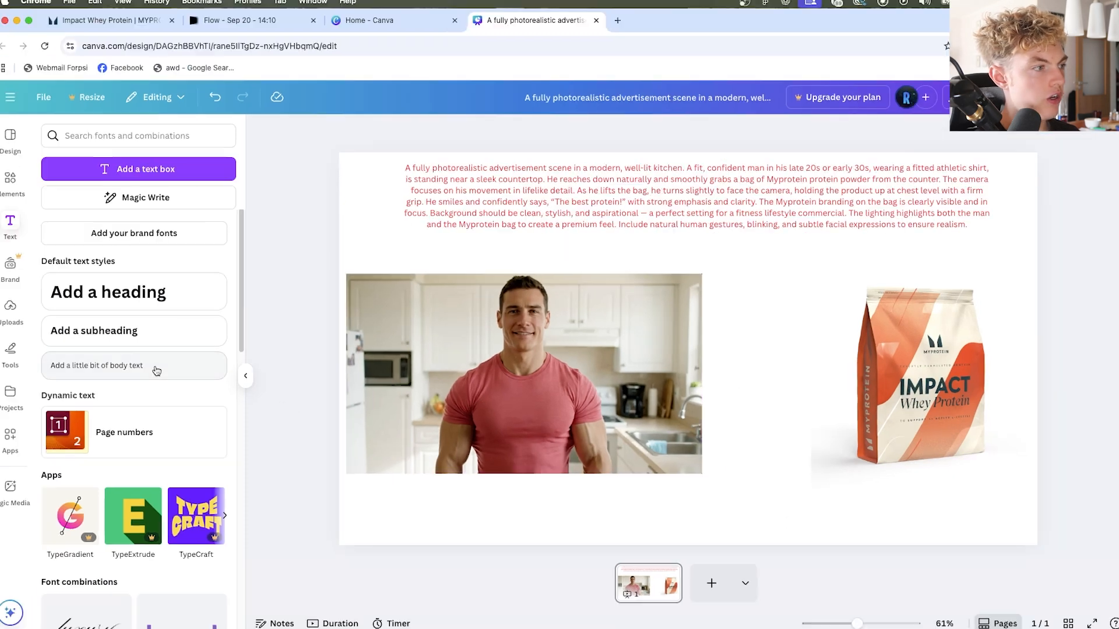
Draw a red marker arrow from the man's photo to the protein bag and trace over it with stroke weight 22
{"action": "left_click", "coordinate": [10, 360]}
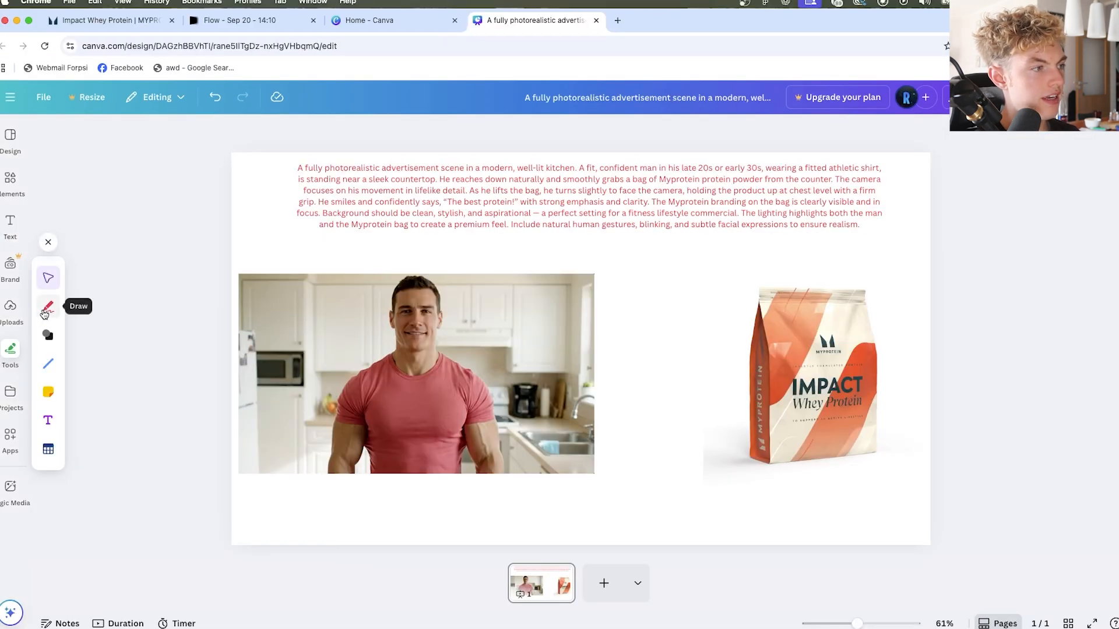
{"action": "left_click", "coordinate": [46, 311]}
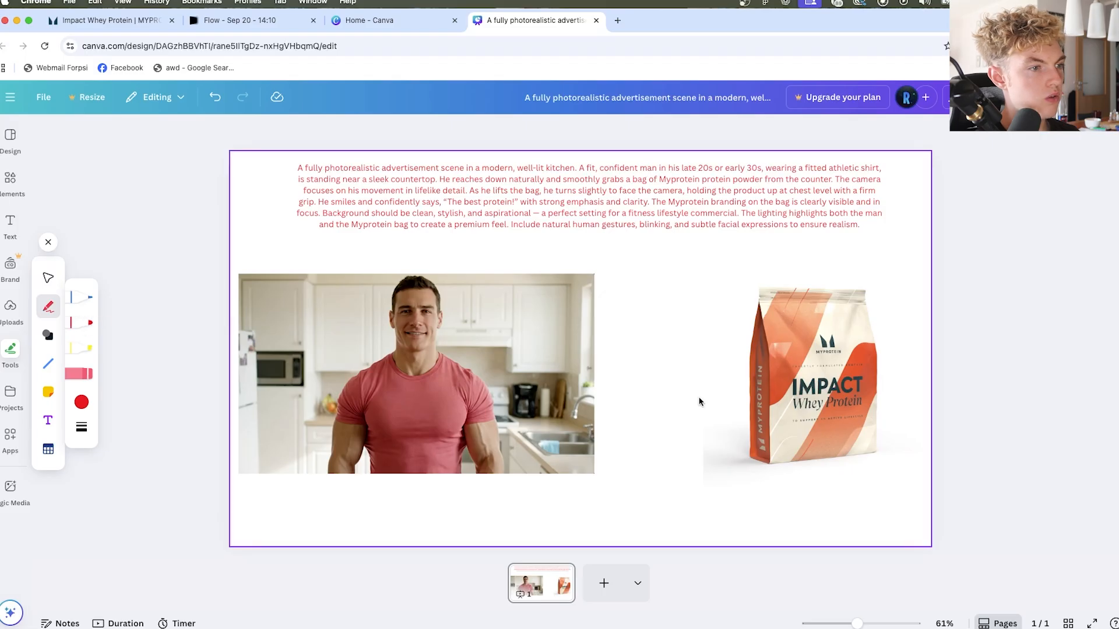
{"action": "left_click", "coordinate": [601, 376]}
{"action": "left_click", "coordinate": [86, 324]}
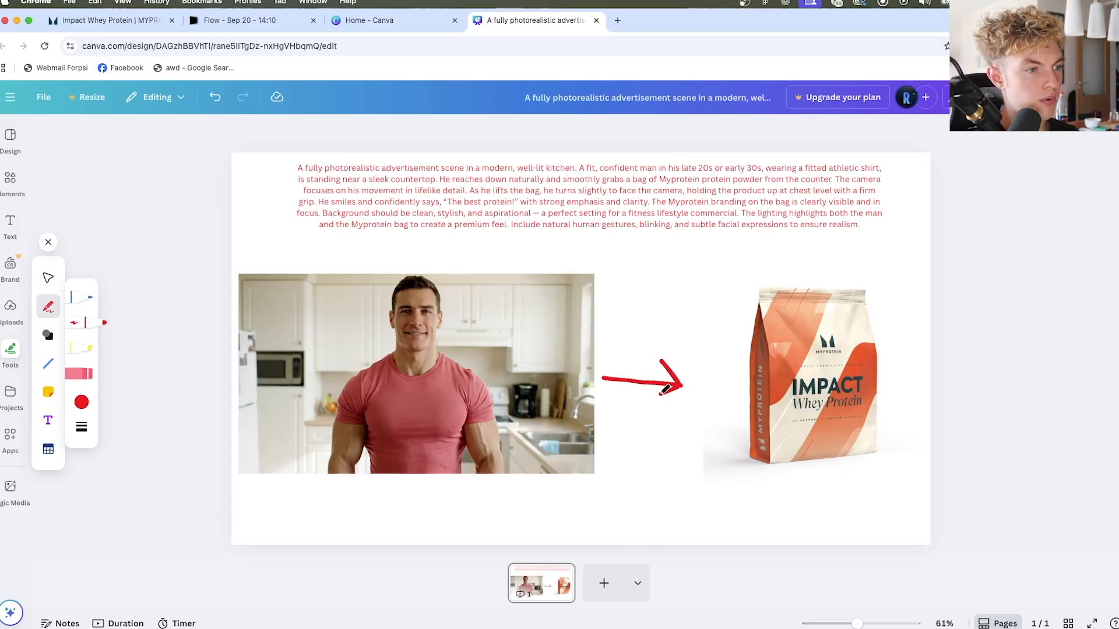
{"action": "left_click", "coordinate": [82, 401]}
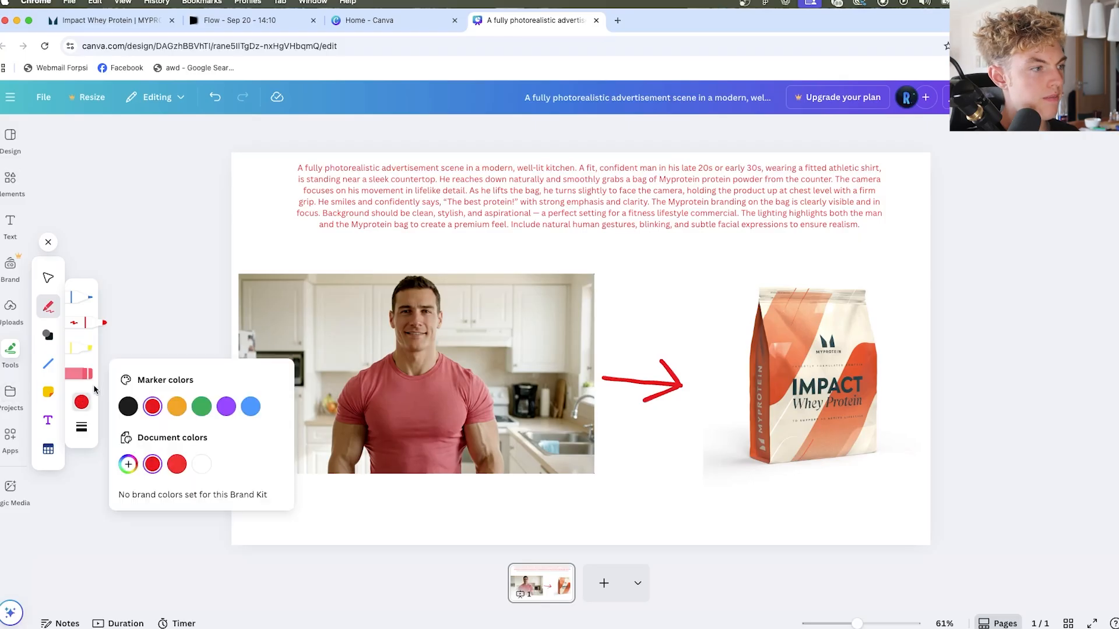
{"action": "left_click", "coordinate": [81, 424]}
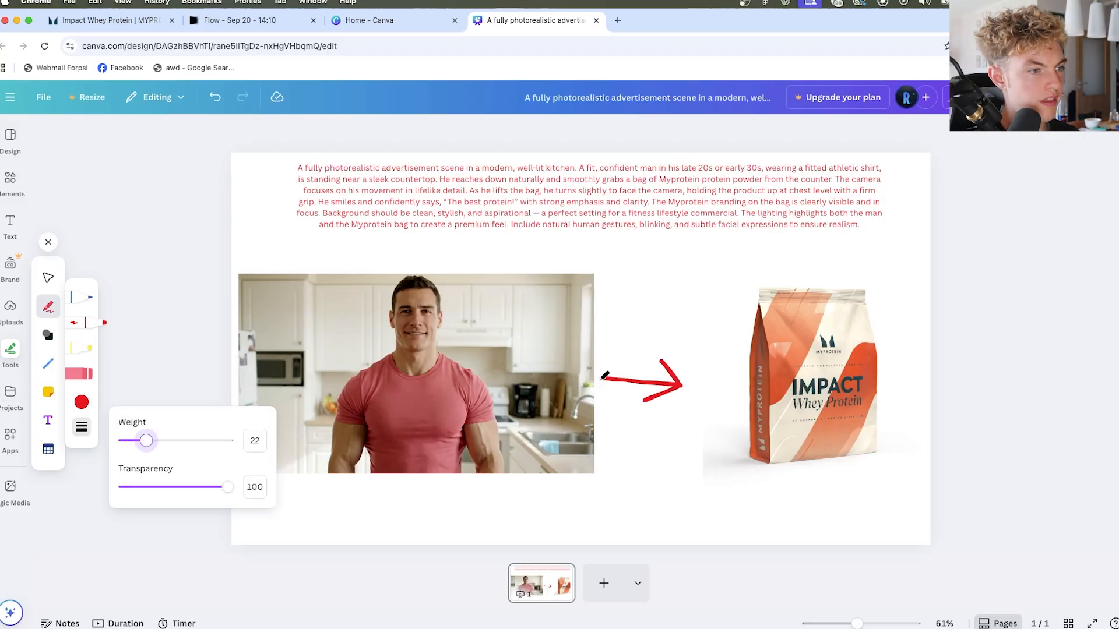
Enlarge the prompt text slightly and download the annotated slide as a PNG
{"action": "left_click", "coordinate": [470, 191]}
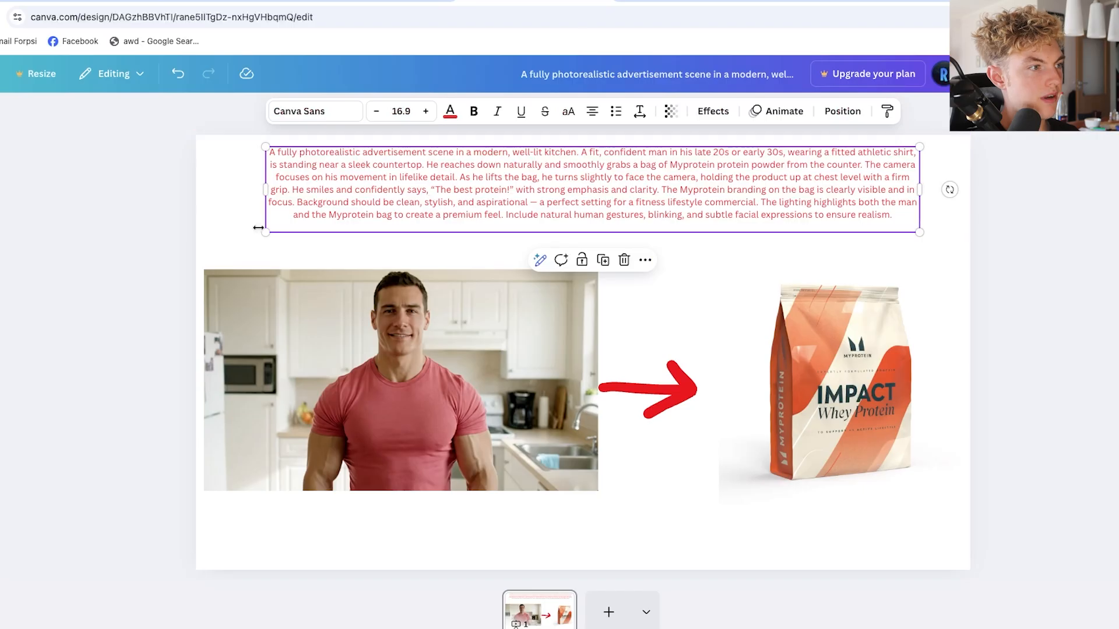
{"action": "left_click_drag", "start_coordinate": [263, 231], "coordinate": [239, 235]}
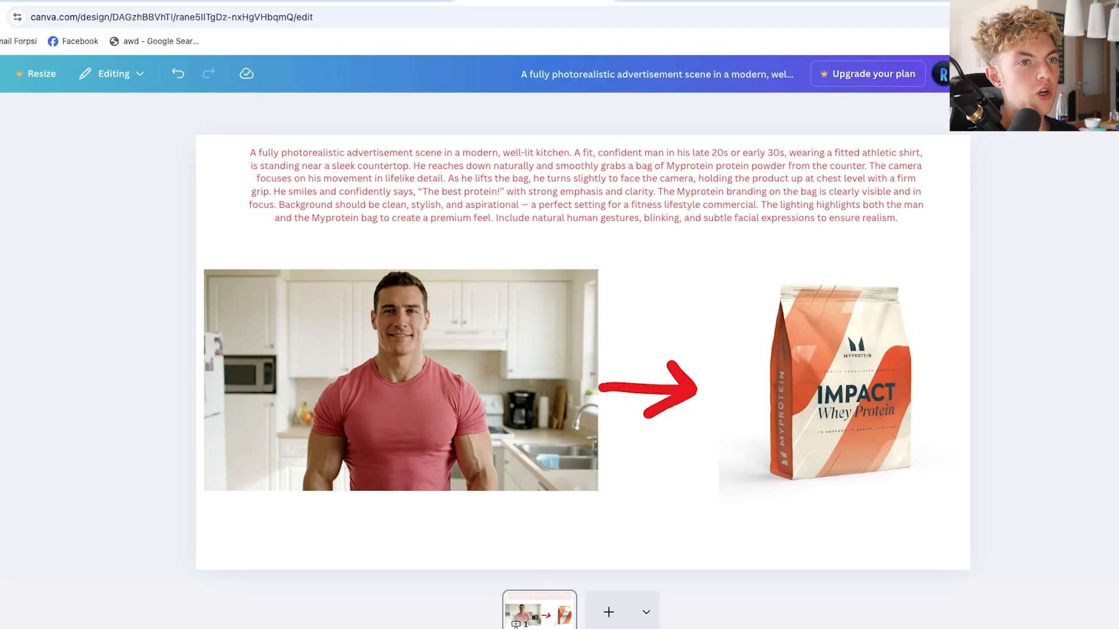
{"action": "left_click", "coordinate": [1114, 74]}
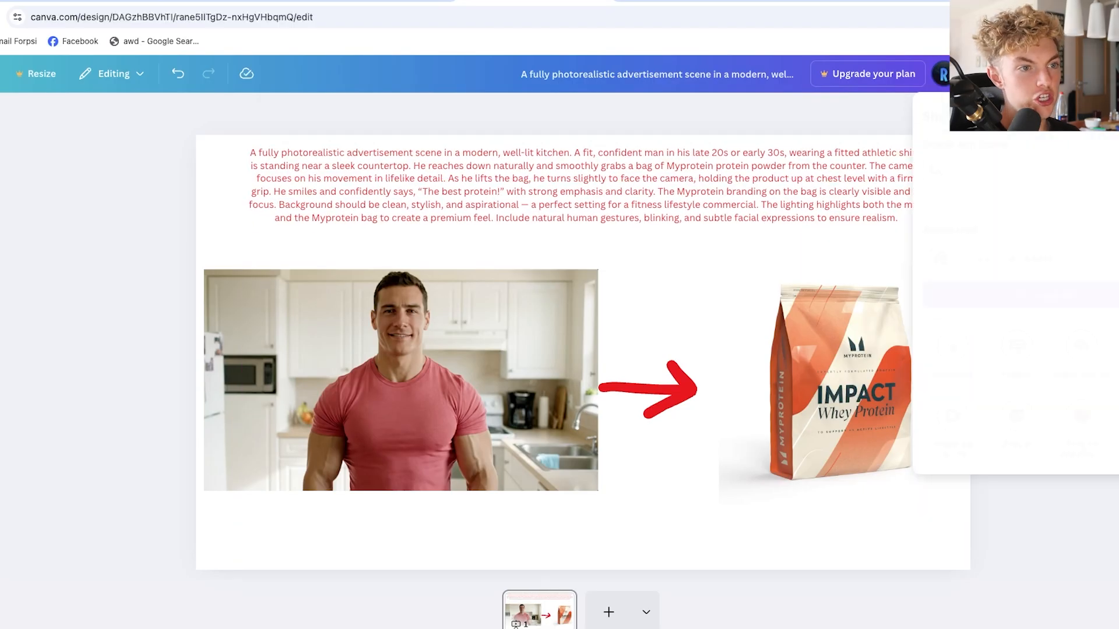
{"action": "left_click", "coordinate": [954, 346]}
{"action": "left_click", "coordinate": [991, 166]}
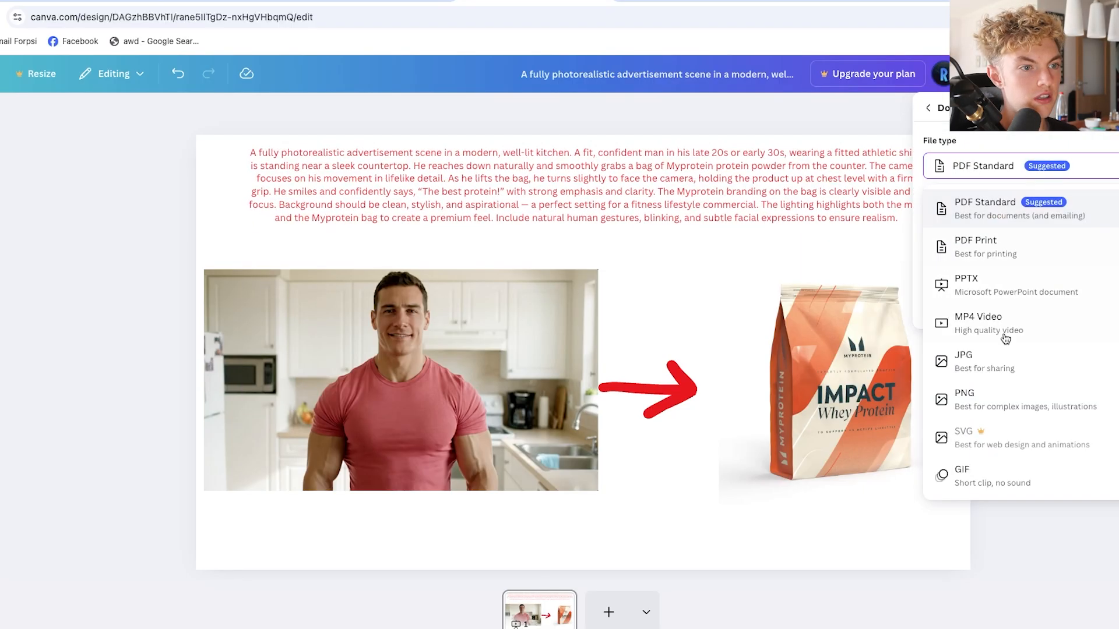
{"action": "left_click", "coordinate": [1000, 402]}
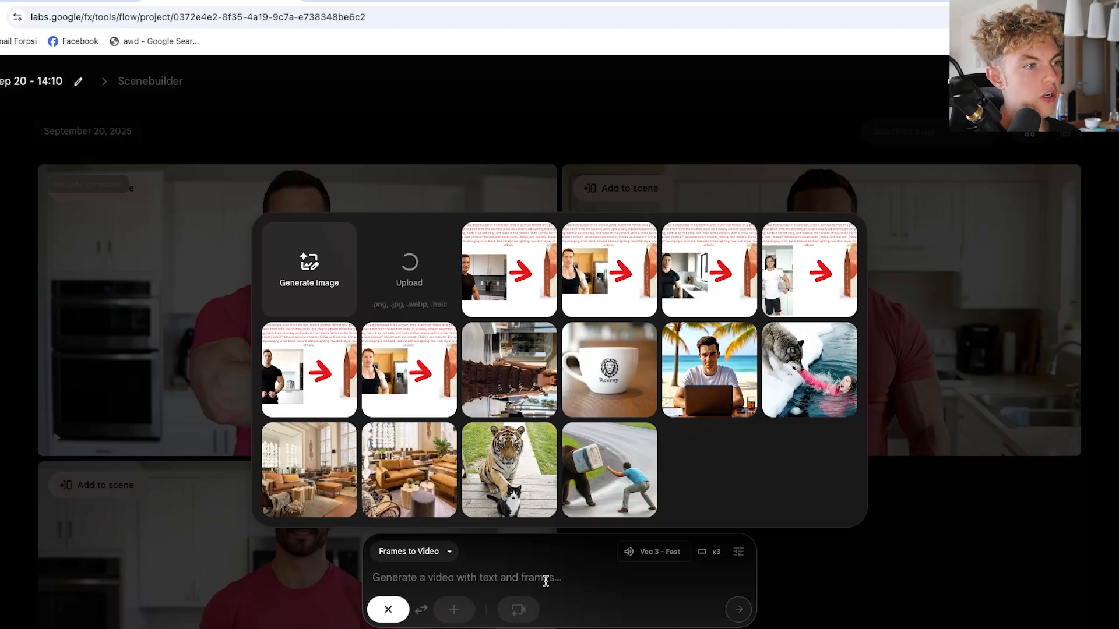
Switch to Flow, generate a Frames to Video clip from the slide image with the prompt "Protein Powder Ad", and preview the results
{"action": "left_click", "coordinate": [415, 553]}
{"action": "left_click", "coordinate": [415, 552]}
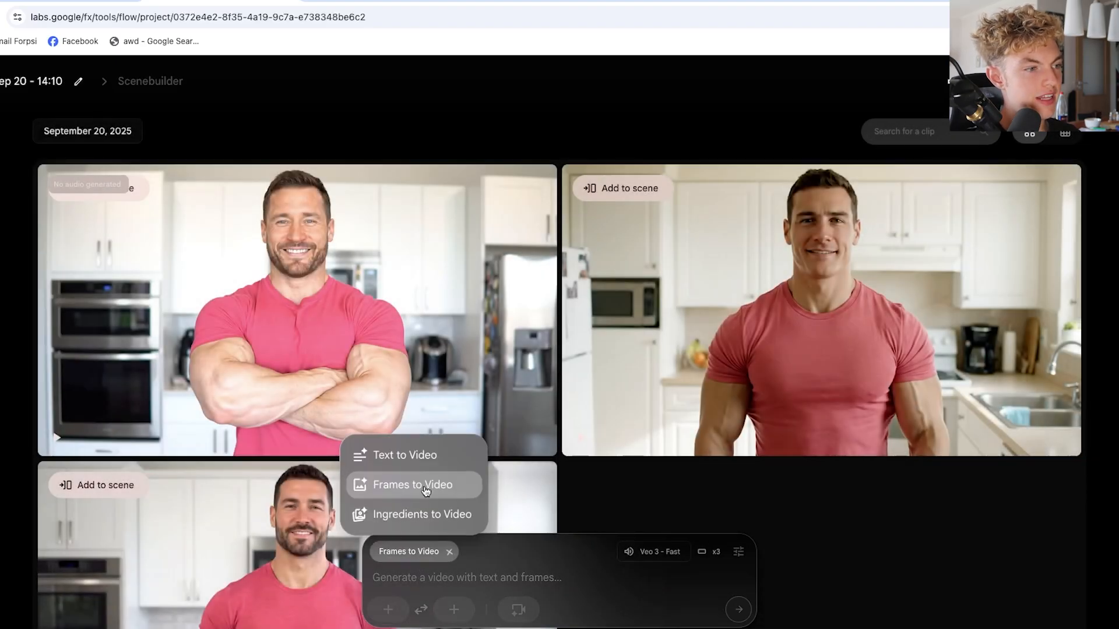
{"action": "left_click", "coordinate": [410, 501]}
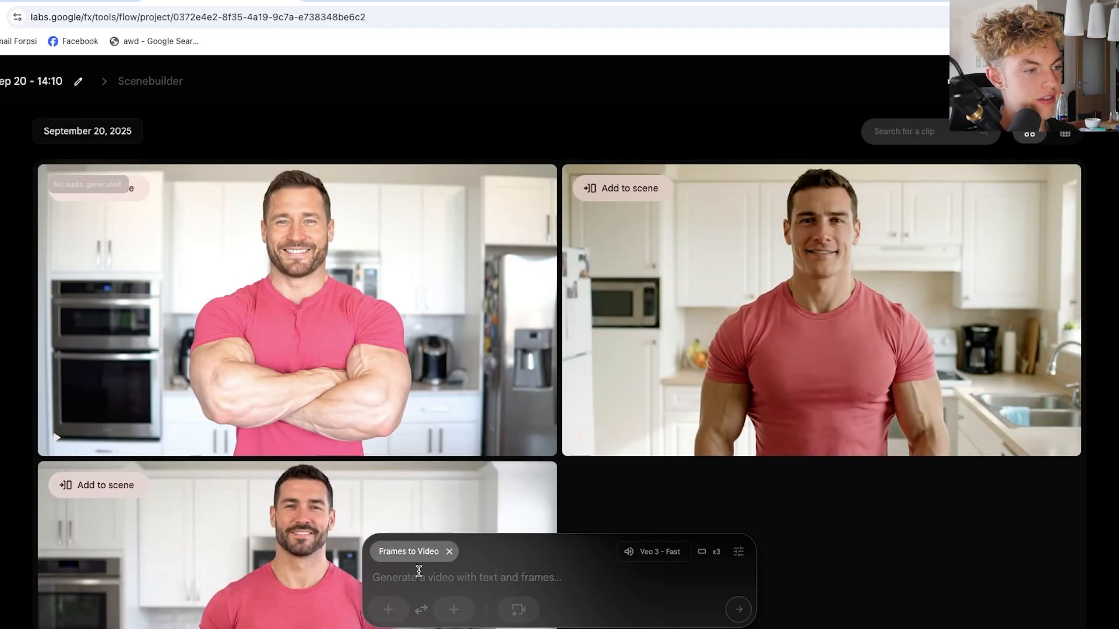
{"action": "left_click", "coordinate": [388, 610]}
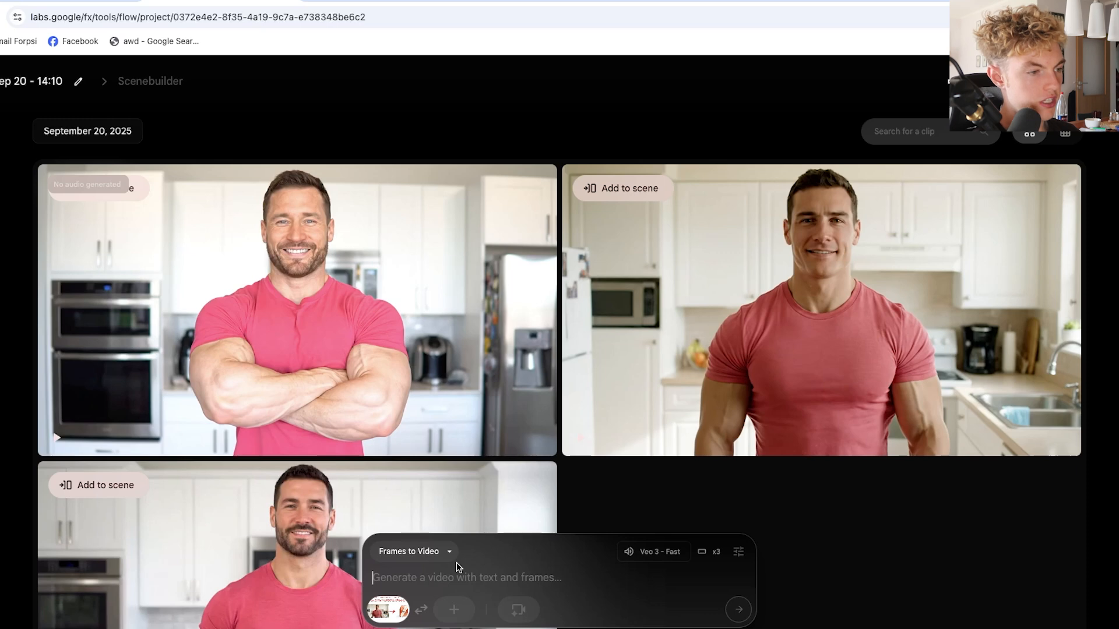
{"action": "type", "text": "Pr"}
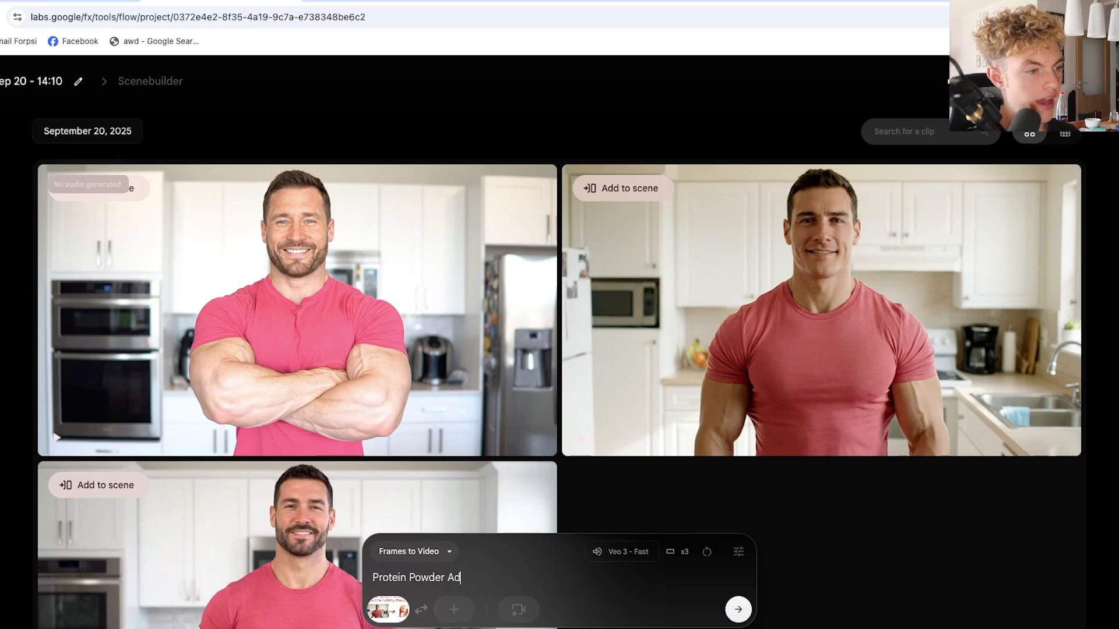
{"action": "type", "text": "otein Powder Ad"}
{"action": "key", "text": "Return"}
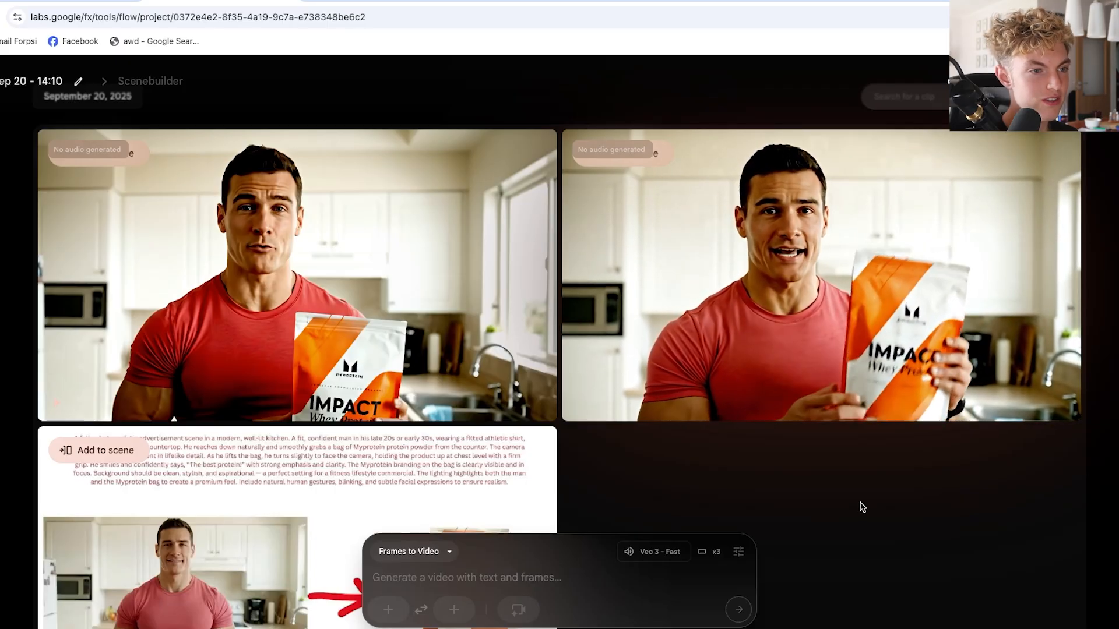
{"action": "mouse_move", "coordinate": [873, 384]}
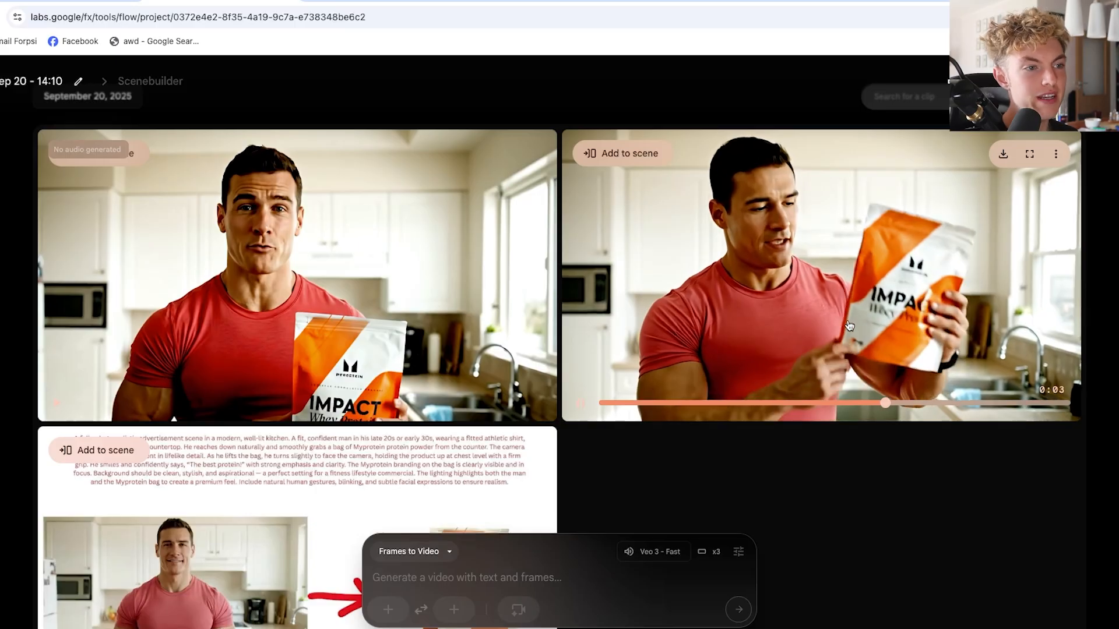
{"action": "scroll", "coordinate": [664, 476], "scroll_direction": "down", "scroll_amount": 2}
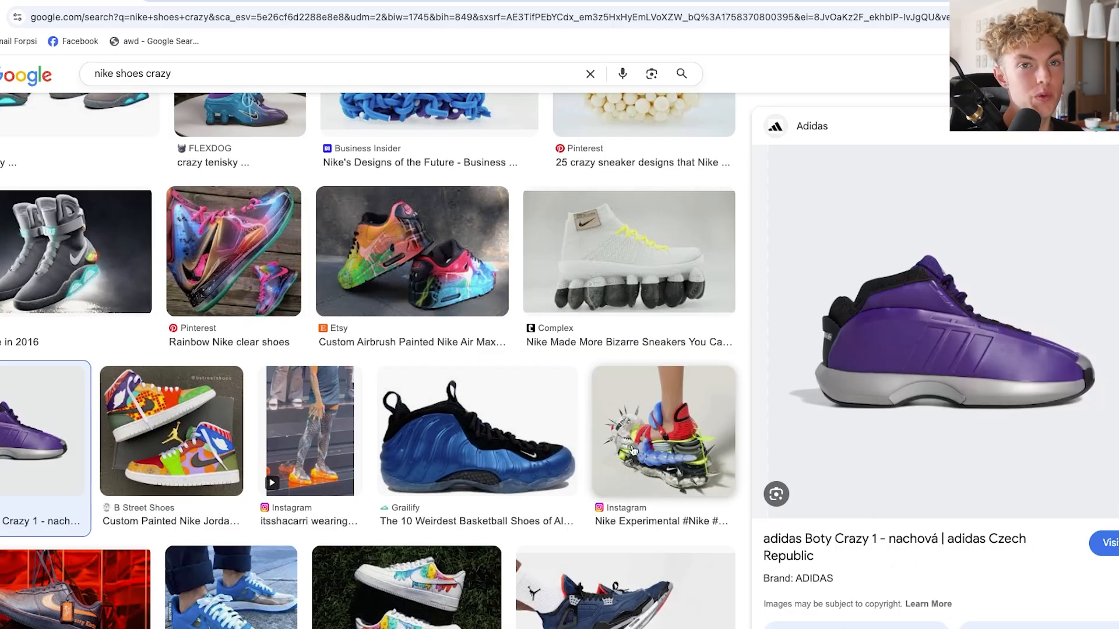
Copy the purple Adidas shoe from Google Images, delete the man's photo from the Canva slide, and place the shoe over the protein bag
{"action": "right_click", "coordinate": [842, 336]}
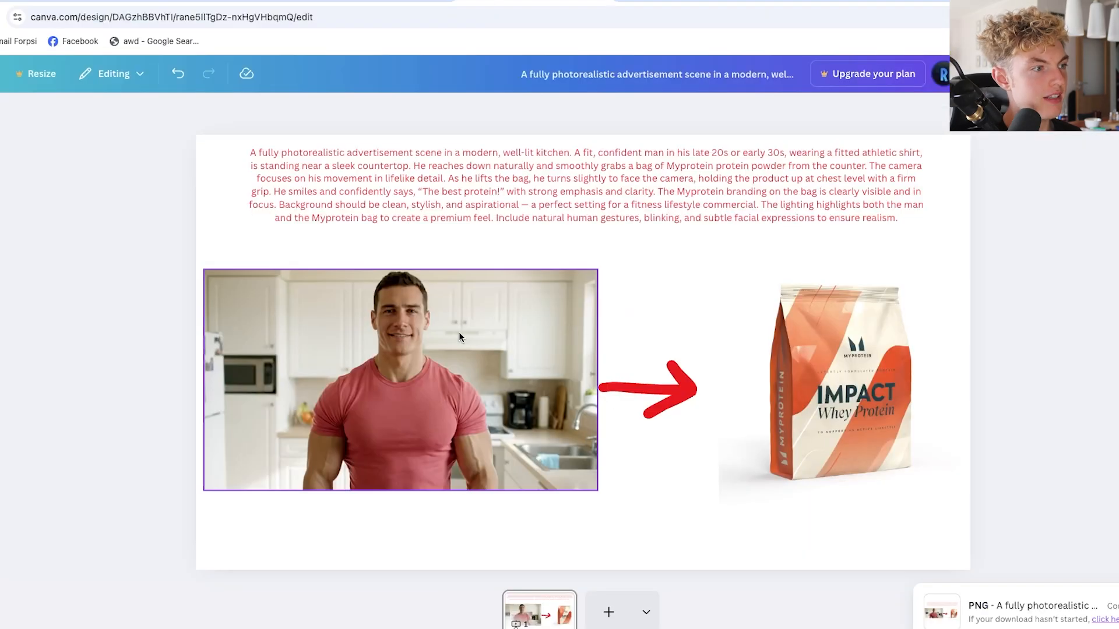
{"action": "left_click", "coordinate": [415, 343]}
{"action": "key", "text": "Delete"}
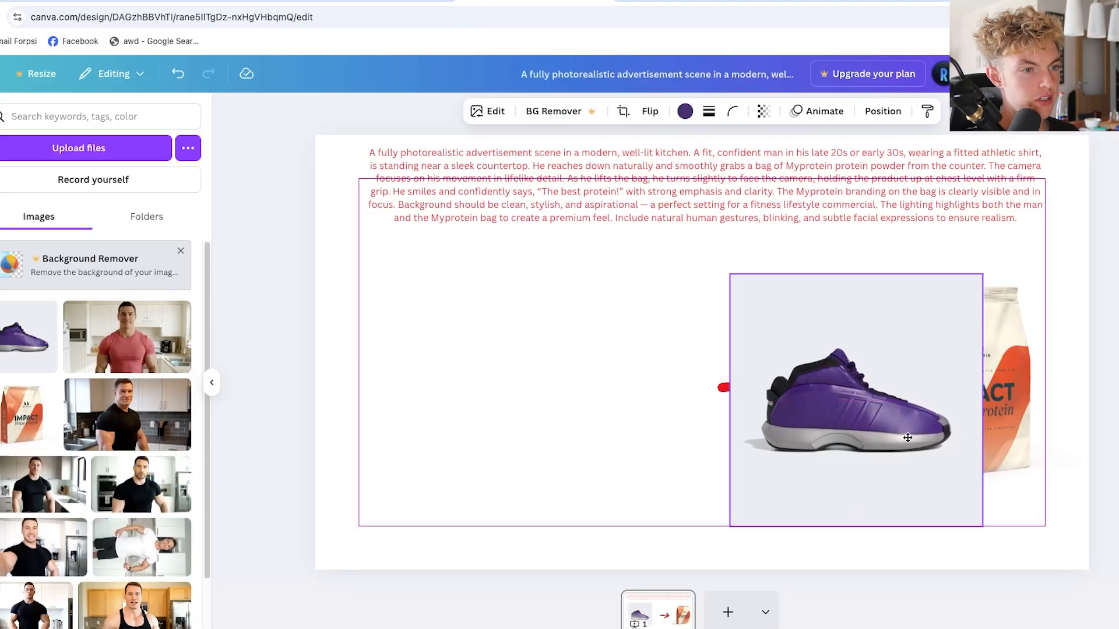
{"action": "left_click_drag", "start_coordinate": [886, 402], "coordinate": [992, 397]}
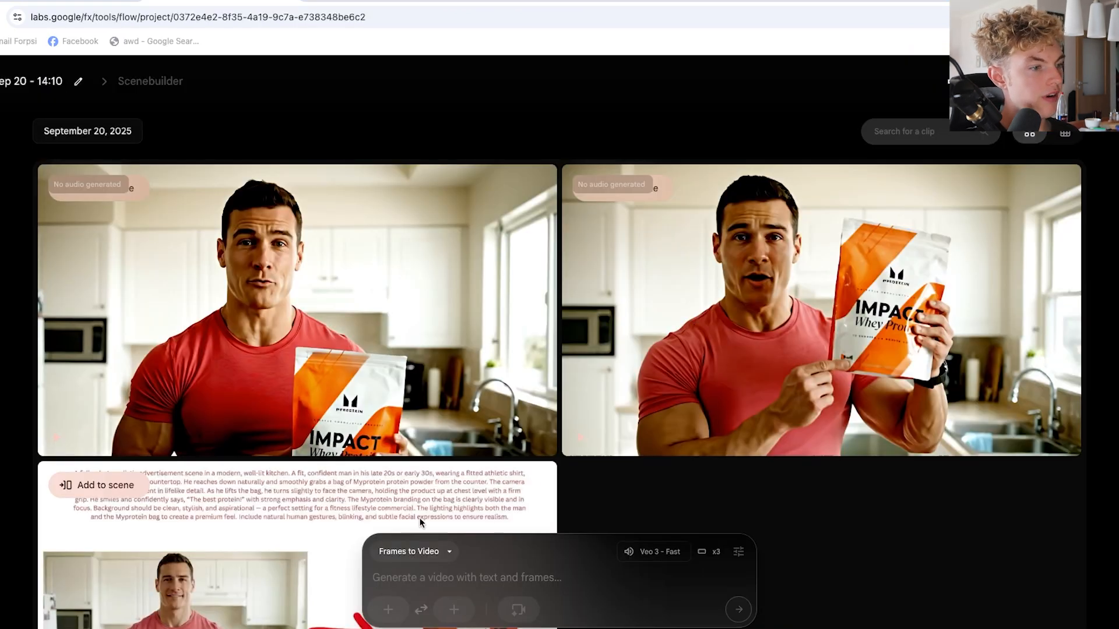
Enter the prompt for a muscular male bodybuilder in his white kitchen in Flow and set the mode to Text to Video
{"action": "left_click", "coordinate": [427, 580]}
{"action": "type", "text": "A muscular male bodybuilder standing in his white kitchen. He is looking at the camera. Shot in portrait format on a phone camera, natural indoor lighting, no cinematic effects, authentic UGC style. Handheld feel, realistic textures, everyday kitchen background, relaxed atmosphere. 16:9"}
{"action": "left_click", "coordinate": [414, 502]}
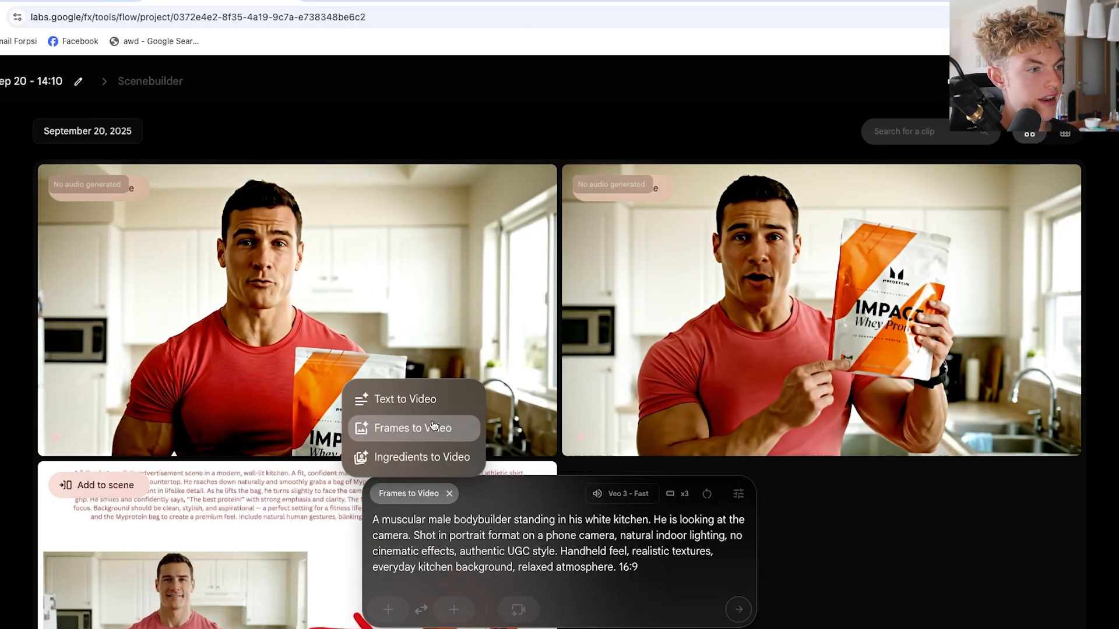
{"action": "left_click", "coordinate": [397, 397]}
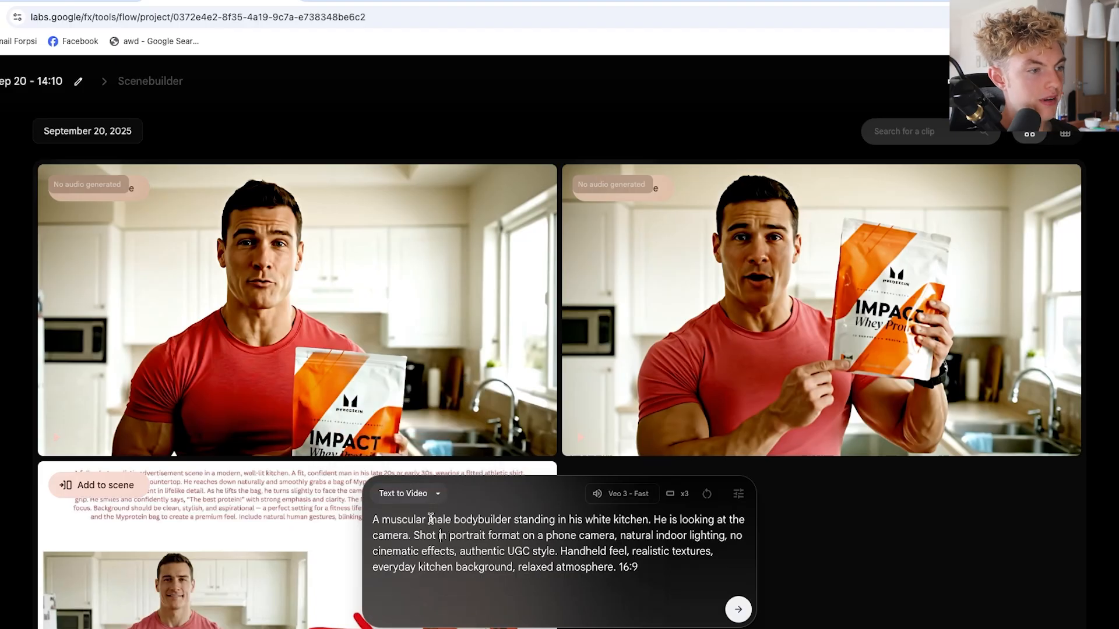
Change "bodybuilder" to "athlete" and the kitchen setting to "on a court" in the prompt, and generate the videos
{"action": "double_click", "coordinate": [467, 518]}
{"action": "type", "text": "athlete"}
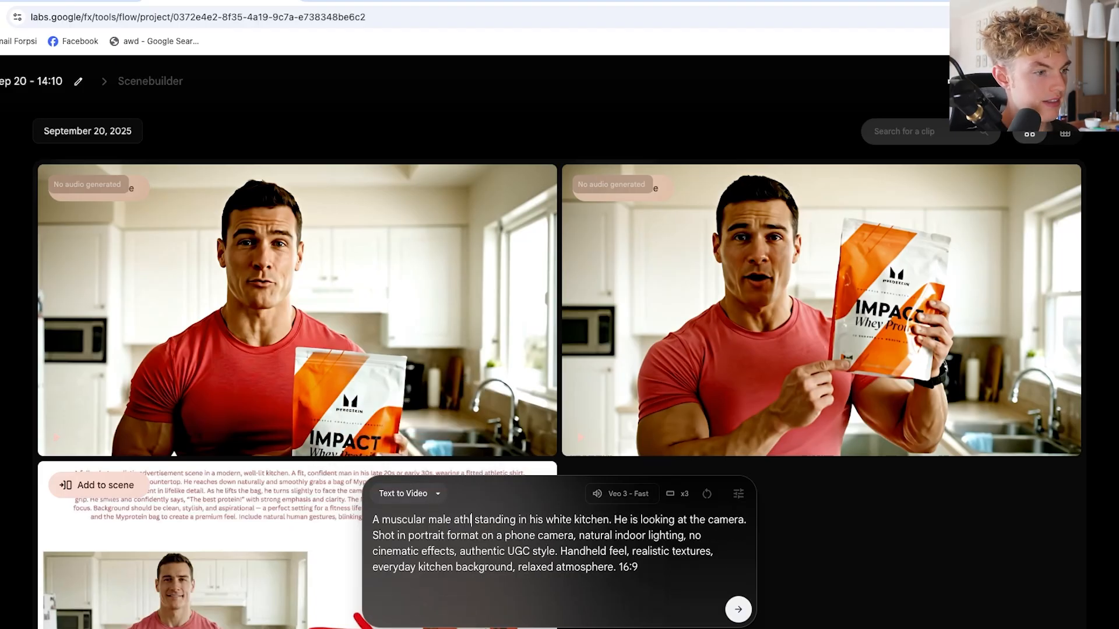
{"action": "left_click_drag", "start_coordinate": [545, 519], "coordinate": [625, 517]}
{"action": "key", "text": "BackSpace"}
{"action": "key", "text": "BackSpace"}
{"action": "key", "text": "BackSpace"}
{"action": "key", "text": "BackSpace"}
{"action": "key", "text": "BackSpace"}
{"action": "type", "text": "on a cou"}
{"action": "key", "text": "Return"}
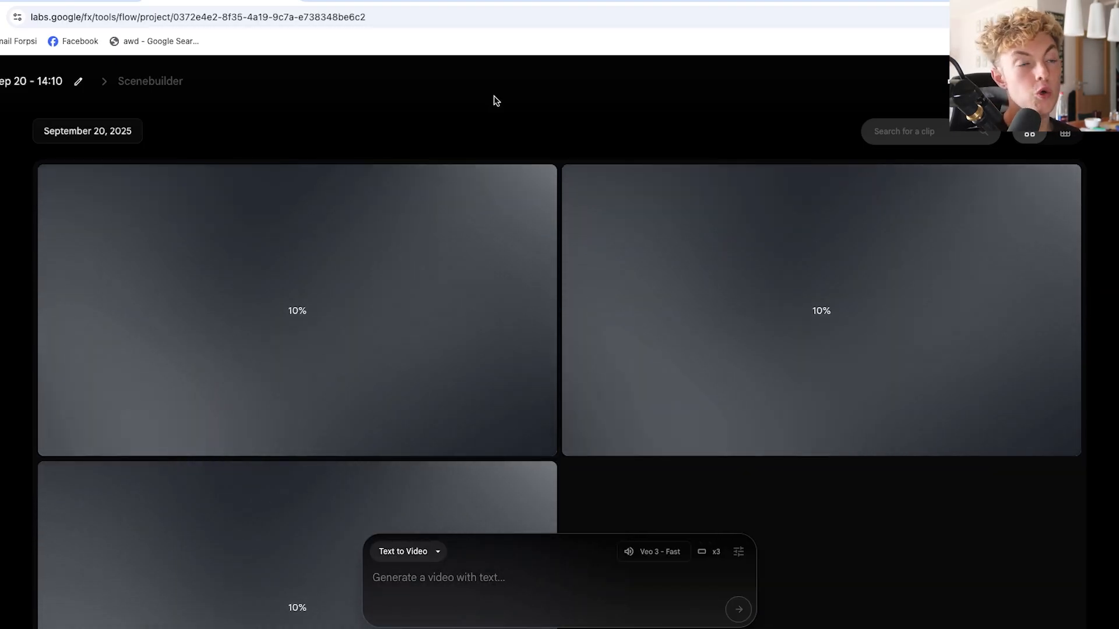
Copy the full athlete-on-a-court prompt from beneath its generated clips and paste it into the prompt box
{"action": "left_click", "coordinate": [506, 1]}
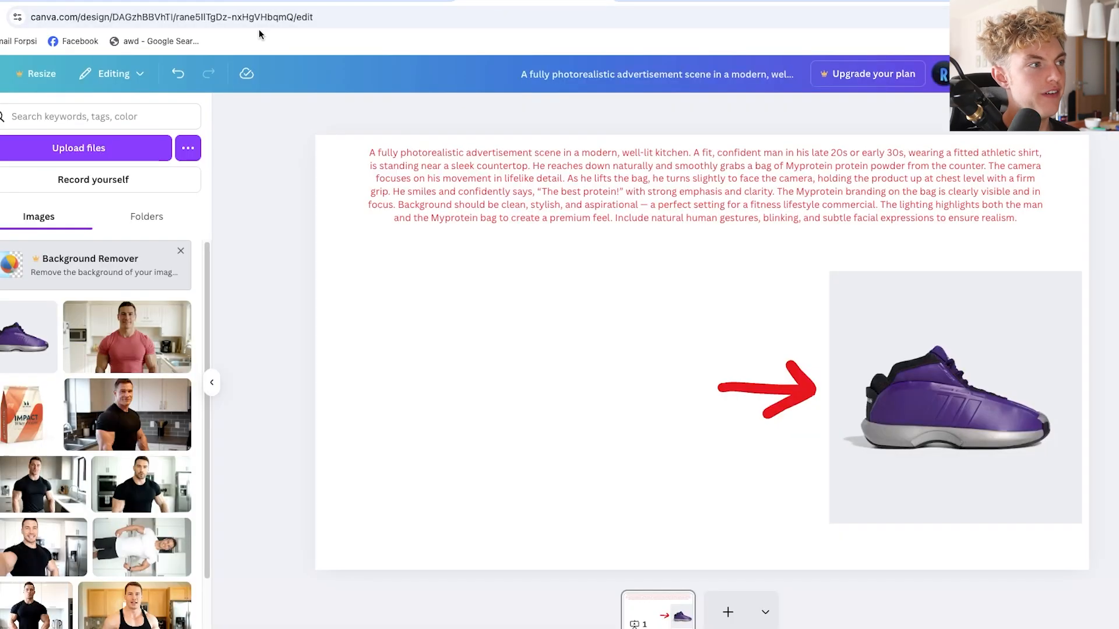
{"action": "key", "text": "ctrl+Tab"}
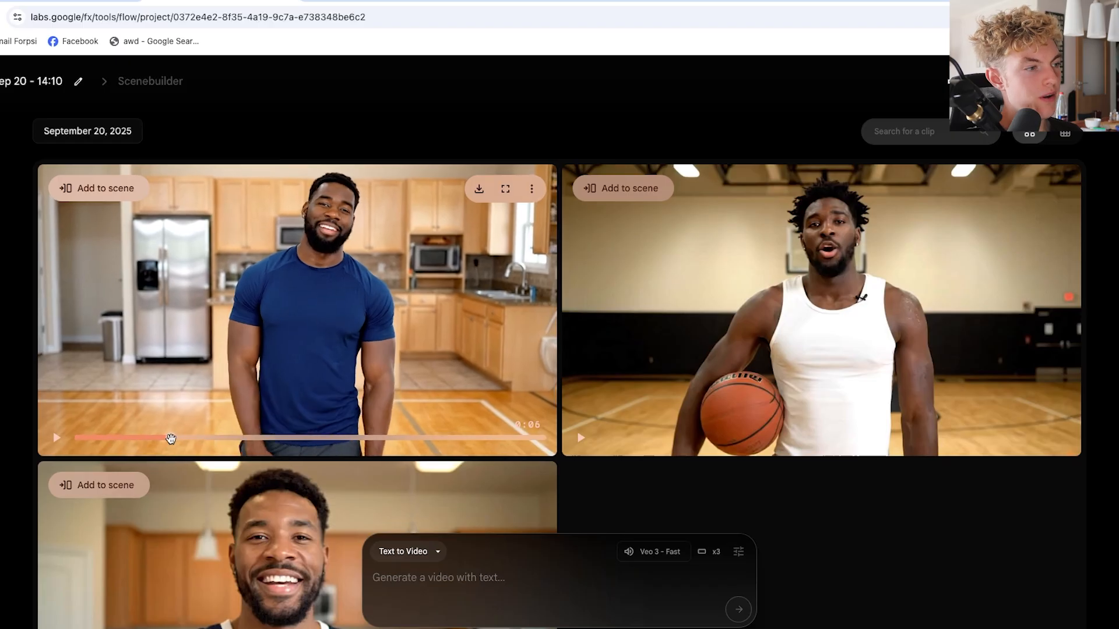
{"action": "scroll", "coordinate": [277, 405], "scroll_direction": "down", "scroll_amount": 2}
{"action": "scroll", "coordinate": [277, 404], "scroll_direction": "down", "scroll_amount": 7}
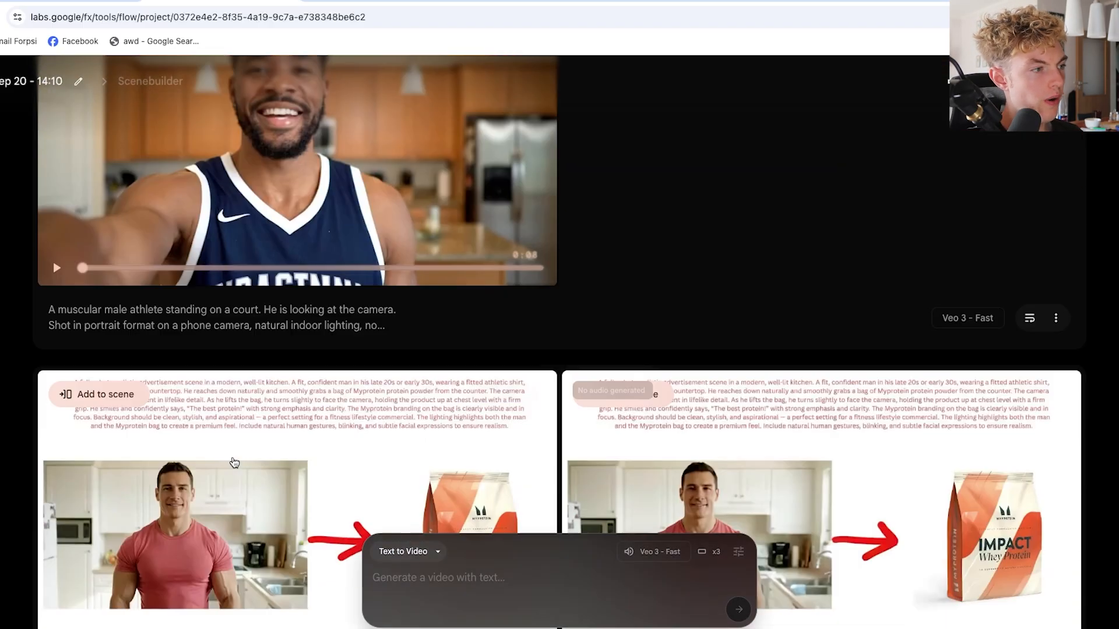
{"action": "left_click_drag", "start_coordinate": [49, 288], "coordinate": [325, 336]}
{"action": "key", "text": "ctrl+c"}
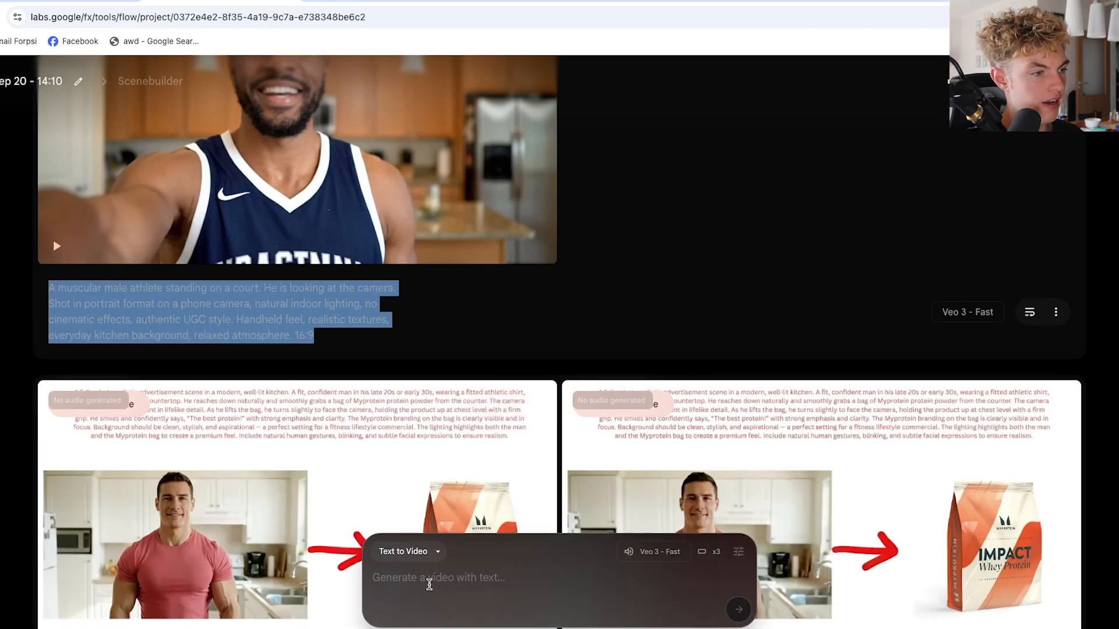
{"action": "left_click", "coordinate": [430, 585]}
{"action": "key", "text": "ctrl+v"}
Add "His whole body including his feet are visible." after the camera sentence and generate new videos
{"action": "scroll", "coordinate": [429, 585], "scroll_direction": "up", "scroll_amount": 1}
{"action": "left_click", "coordinate": [718, 536]}
{"action": "type", "text": "His whole b"}
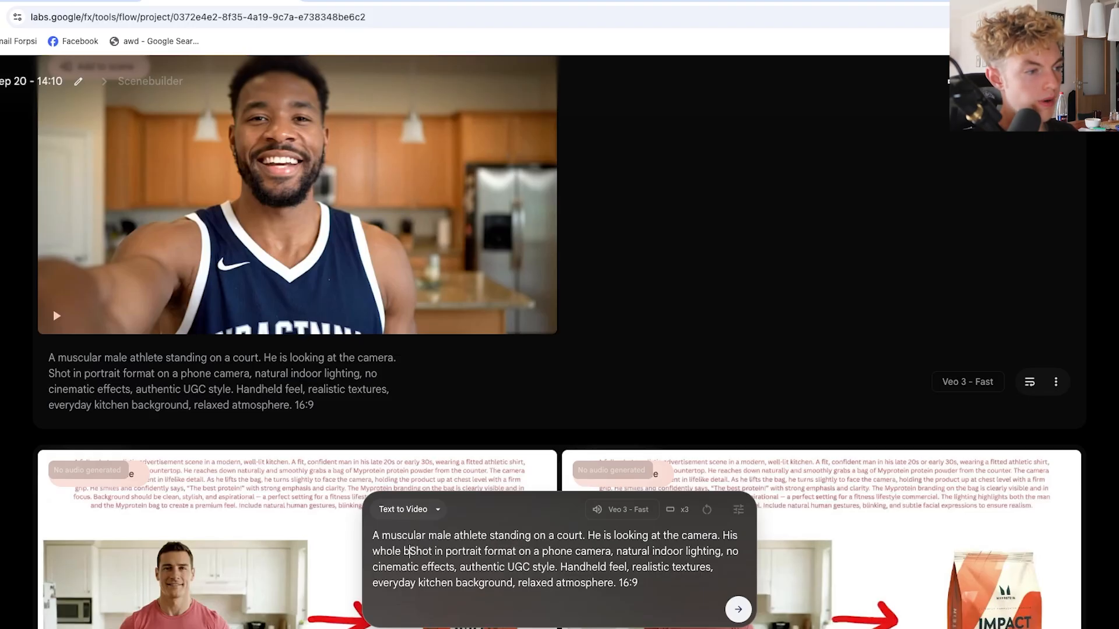
{"action": "type", "text": "ody including his feet are visible."}
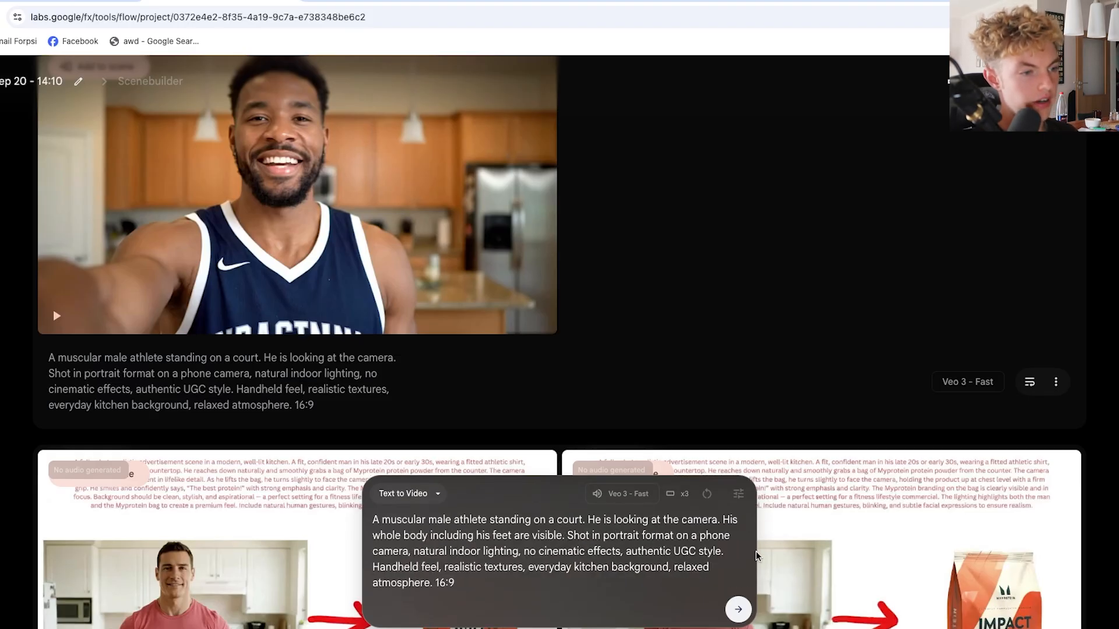
{"action": "left_click", "coordinate": [735, 612]}
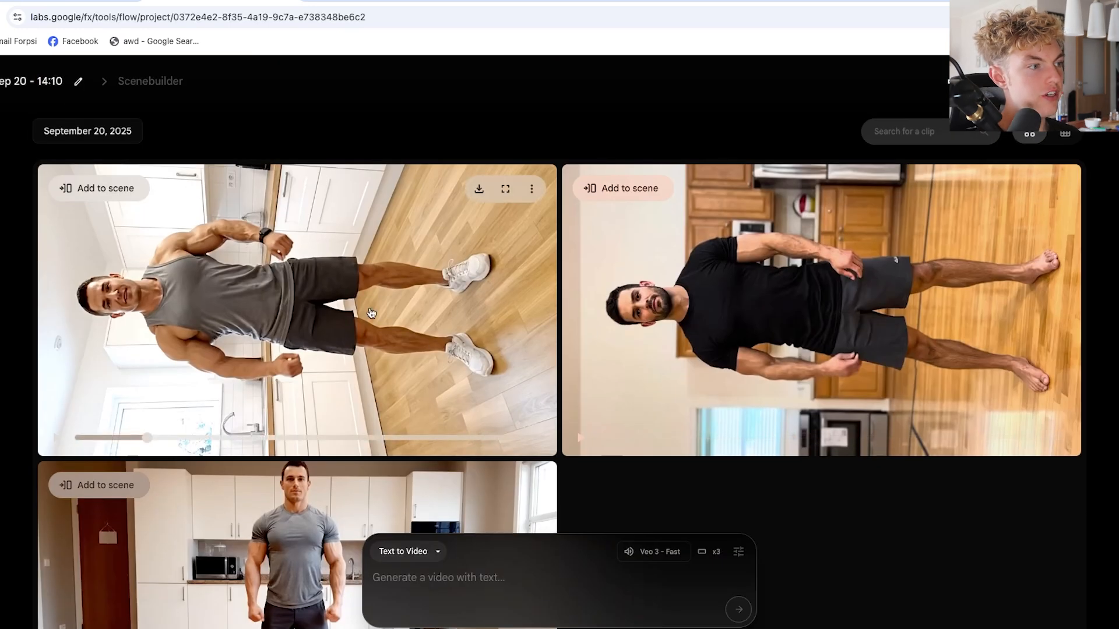
Place the frame of the upright barefoot man in the grey T-shirt on the Canva slide and shrink it to fit before the arrow
{"action": "scroll", "coordinate": [589, 382], "scroll_direction": "down", "scroll_amount": 3}
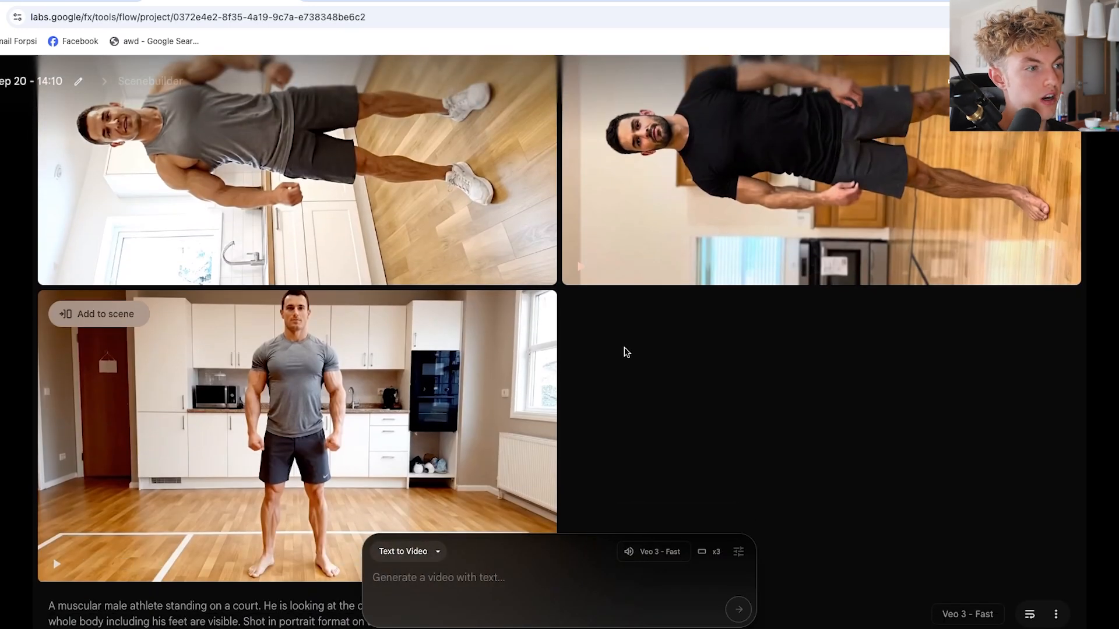
{"action": "left_click", "coordinate": [478, 315]}
{"action": "left_click", "coordinate": [460, 373]}
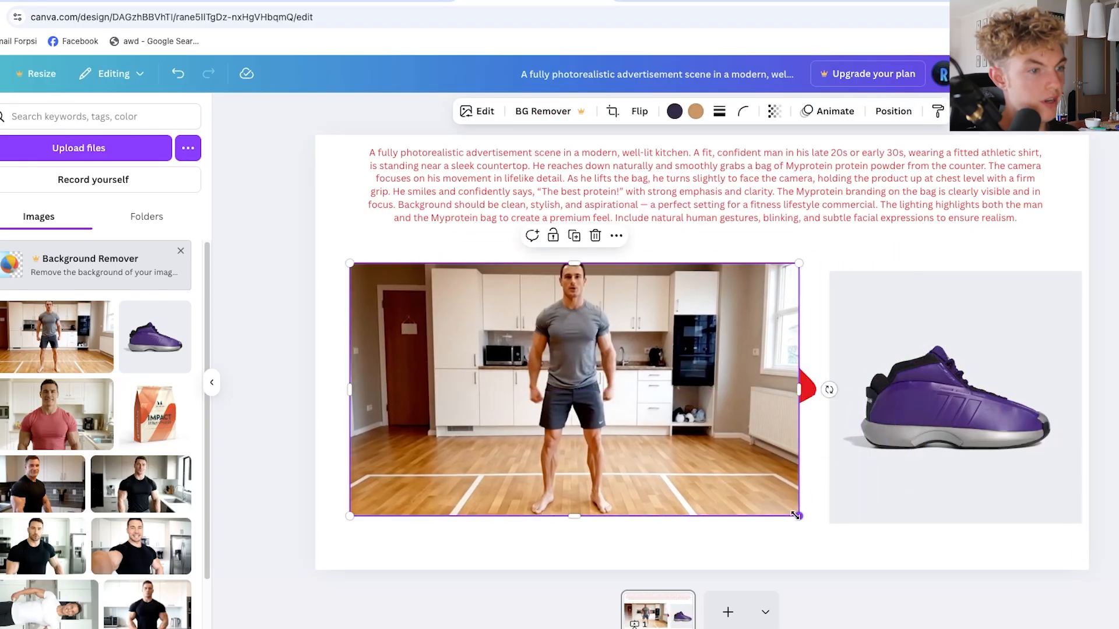
{"action": "left_click_drag", "start_coordinate": [796, 515], "coordinate": [708, 462]}
{"action": "left_click_drag", "start_coordinate": [538, 303], "coordinate": [534, 319]}
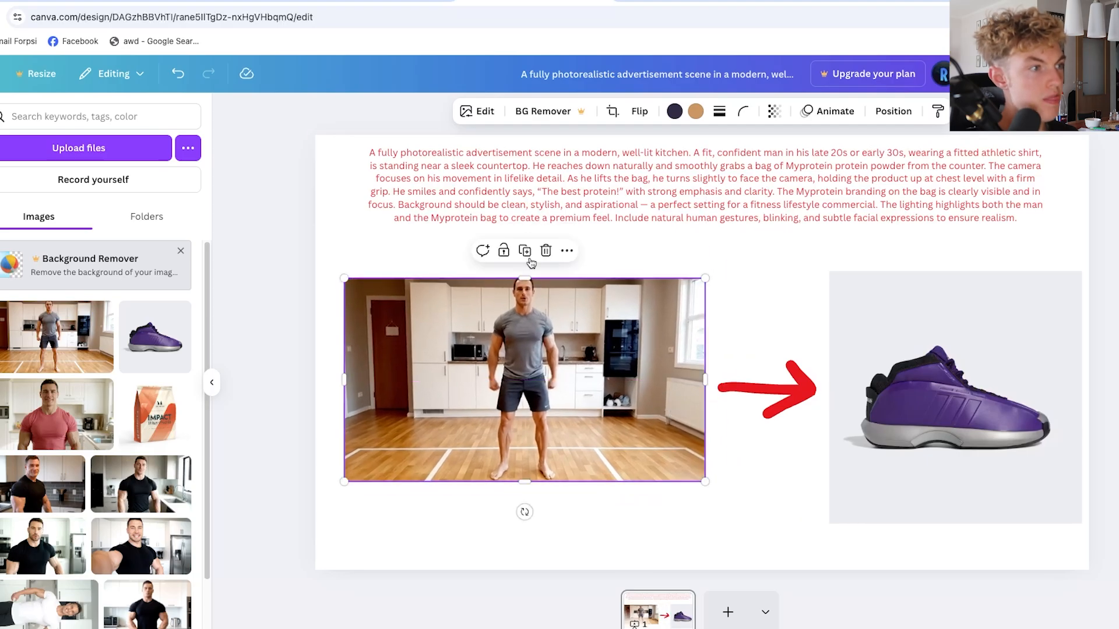
Ask the AI chat for a Veo 3 prompt where the man shows his purple Nike shoes and says "look at my new kicks!"
{"action": "left_click", "coordinate": [601, 201]}
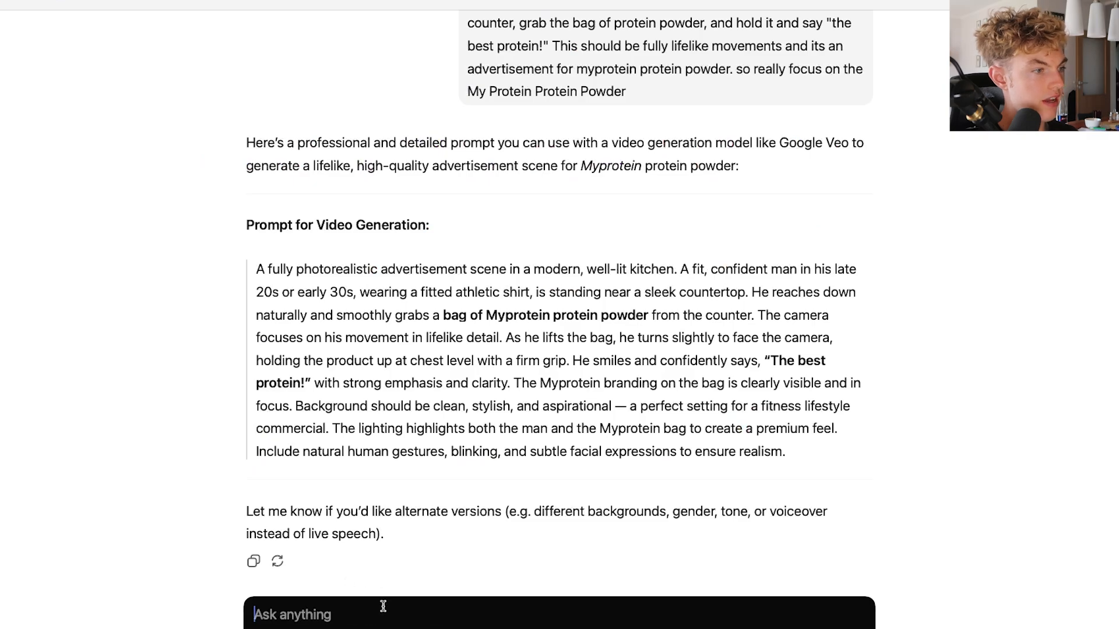
{"action": "type", "text": "Now I need you to create a prompt for a video generation model like google veo 3 where i want the man to show off his shoes. The camera points down to his purple Nike shoes, and says \"look at my new kicks!\" This should be fully lifelike movements and it's an advertisement for Nike Shoes. so really focus on the Purple Nike Shoes"}
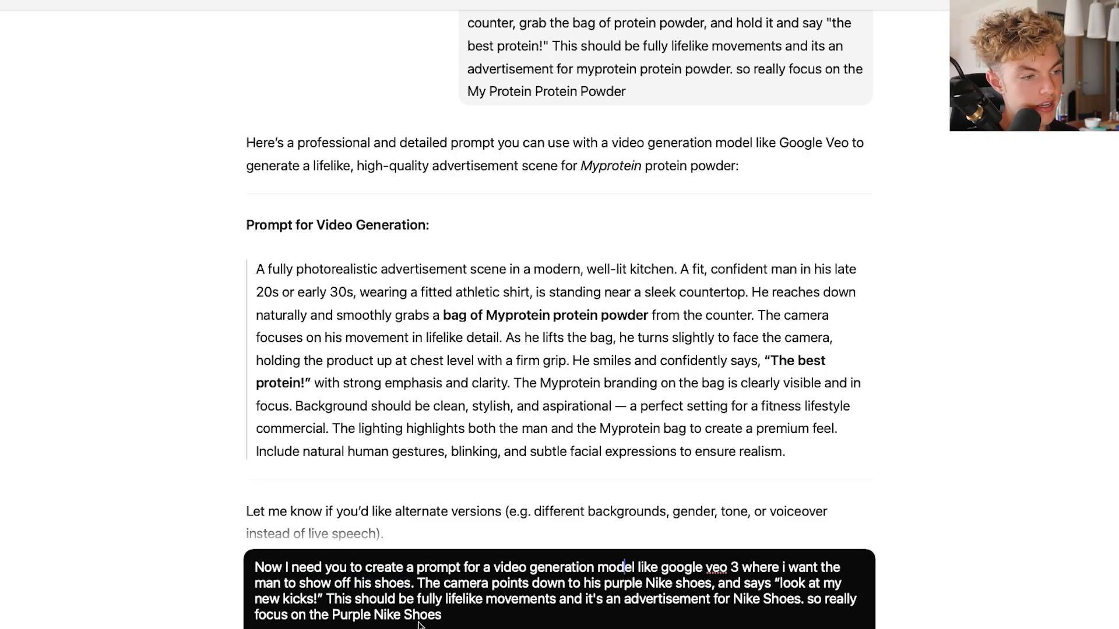
{"action": "left_click_drag", "start_coordinate": [447, 599], "coordinate": [572, 606]}
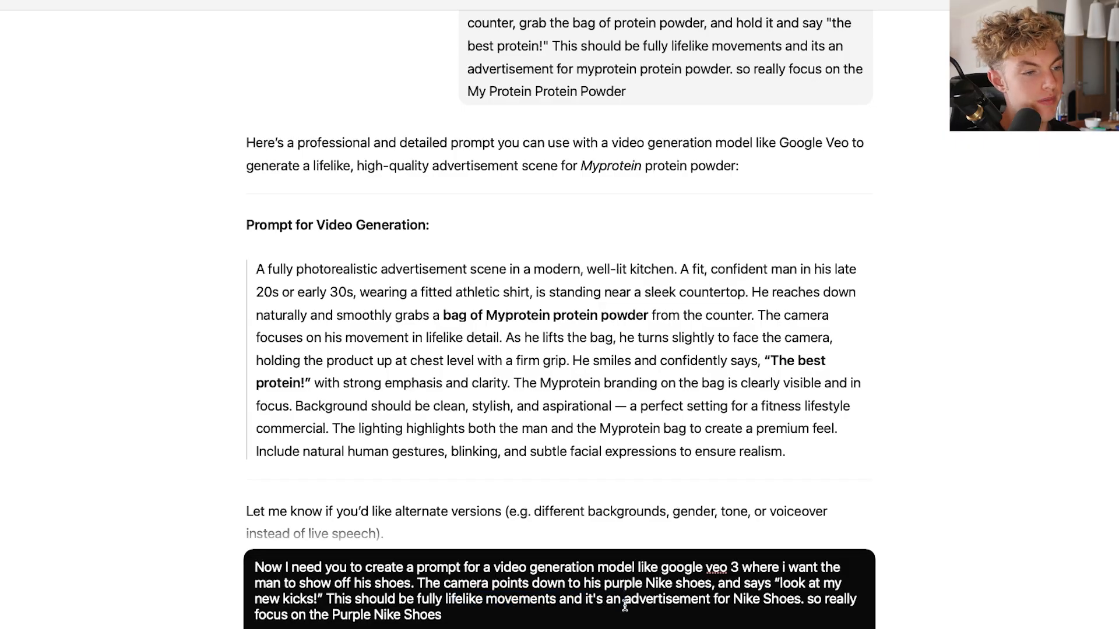
{"action": "key", "text": "Return"}
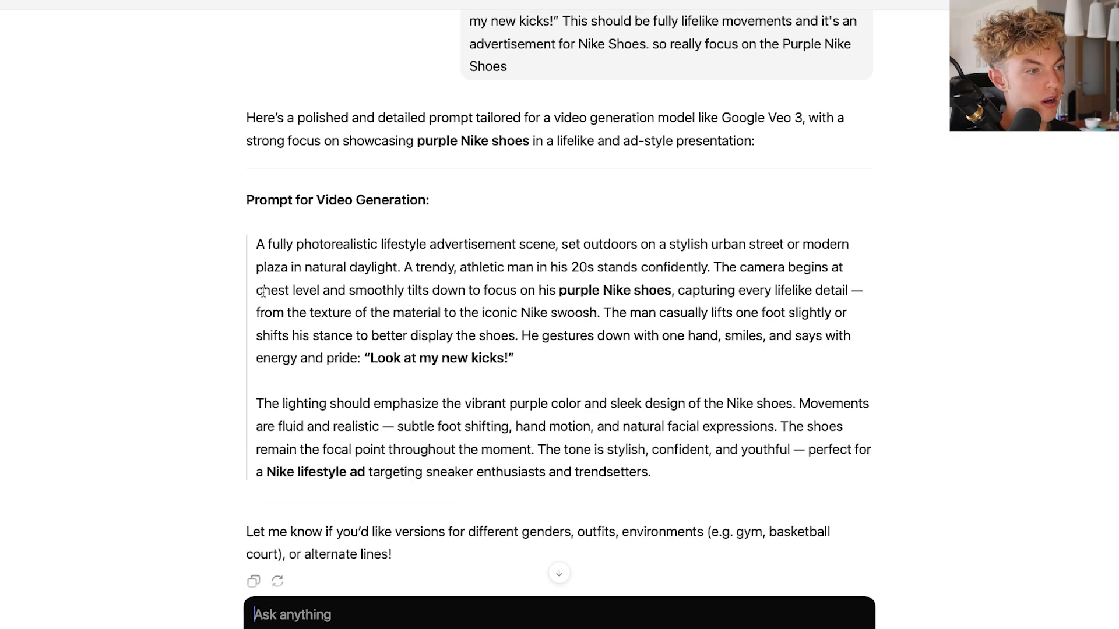
Copy the full purple Nike shoes video prompt from the AI reply and replace the whole text block on the Canva slide with it
{"action": "left_click_drag", "start_coordinate": [259, 229], "coordinate": [671, 449]}
{"action": "key", "text": "super+c"}
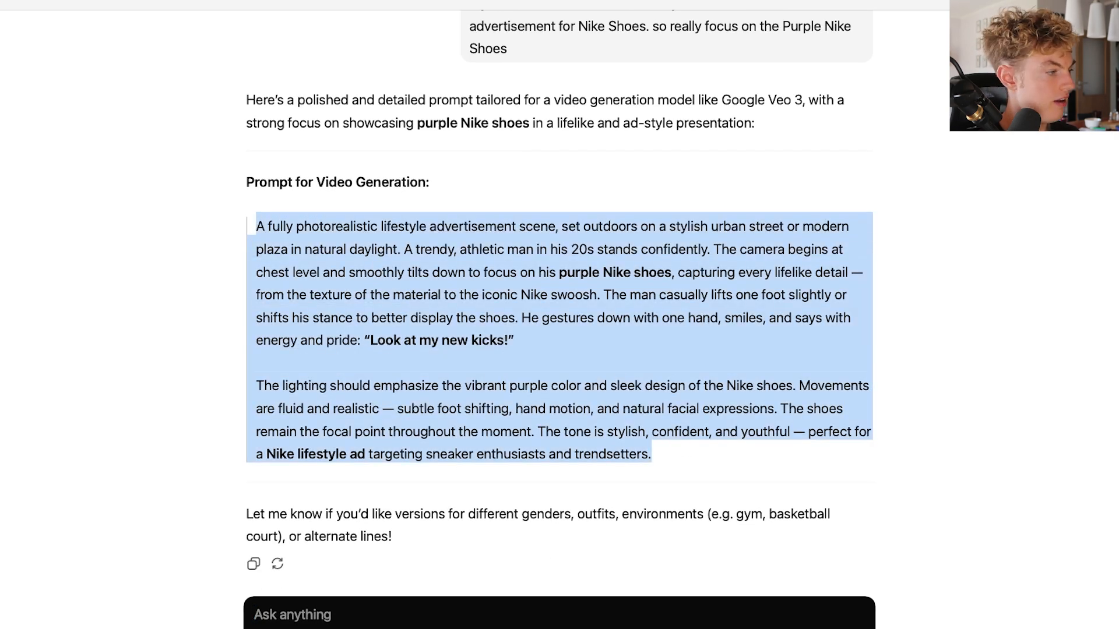
{"action": "double_click", "coordinate": [568, 194]}
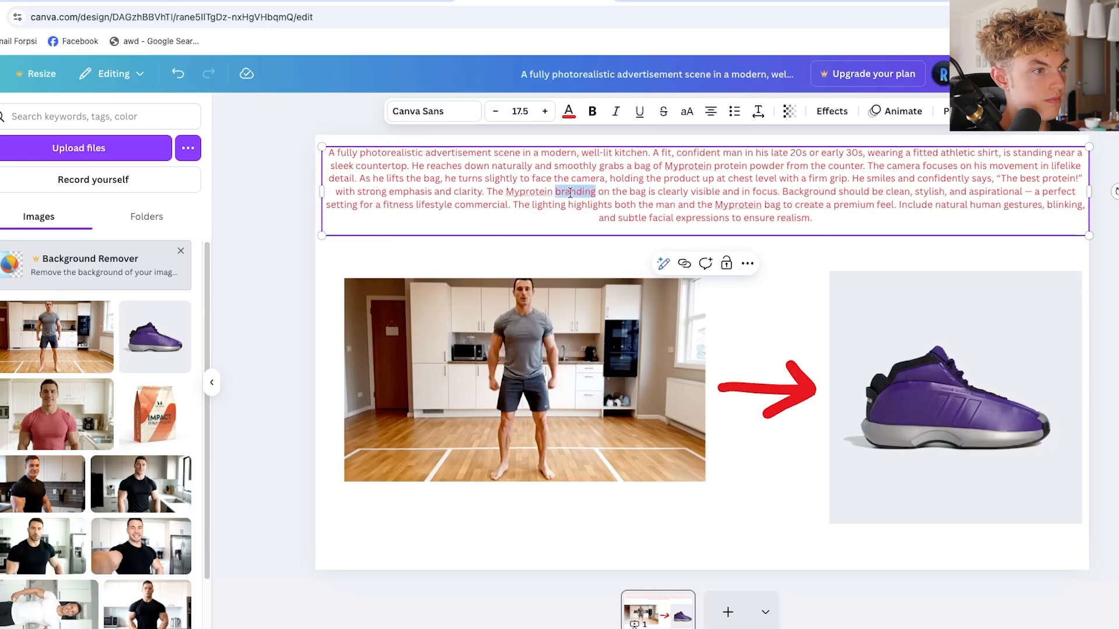
{"action": "key", "text": "super+a"}
{"action": "key", "text": "super+v"}
{"action": "left_click", "coordinate": [275, 220]}
{"action": "left_click_drag", "start_coordinate": [426, 210], "coordinate": [423, 211]}
{"action": "left_click", "coordinate": [287, 217]}
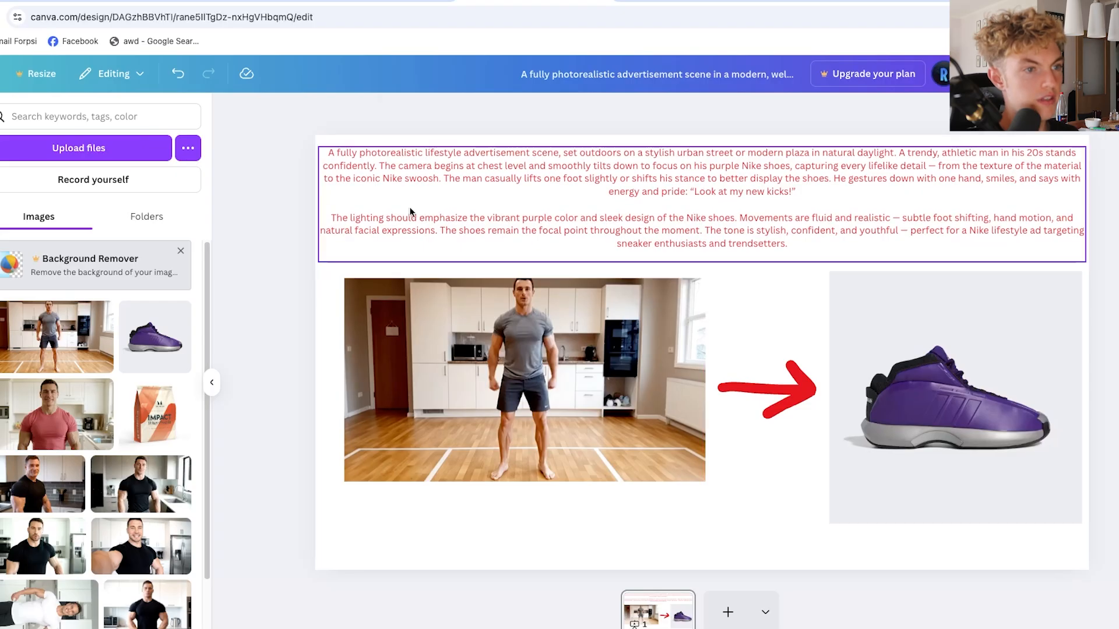
Download the finished slide with the prompt, barefoot man and purple shoe as a PNG
{"action": "left_click", "coordinate": [1100, 74]}
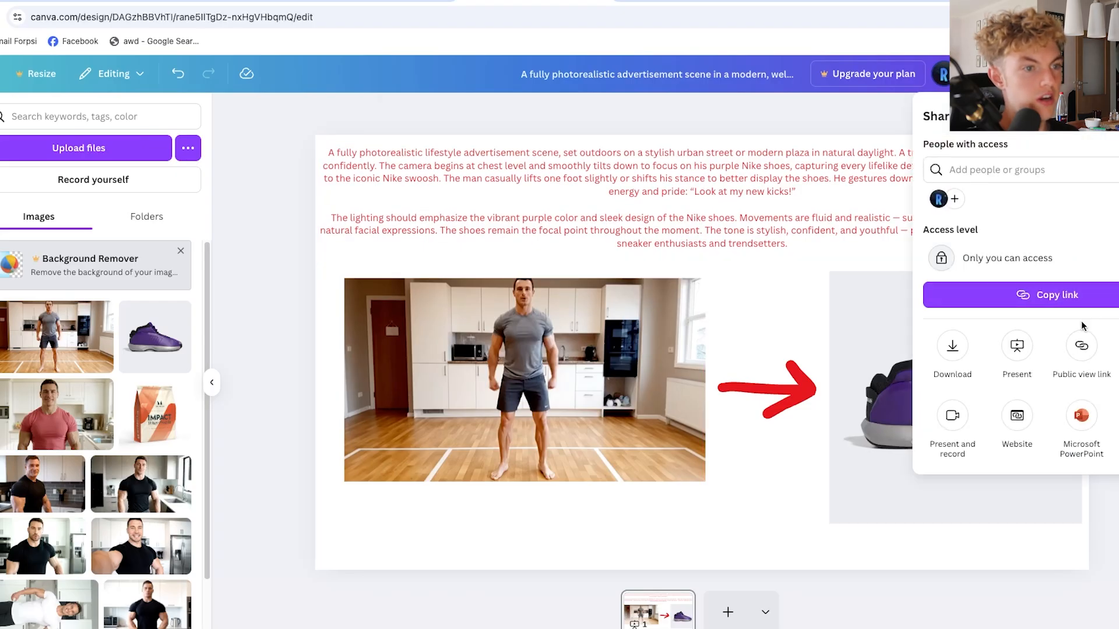
{"action": "left_click", "coordinate": [968, 350]}
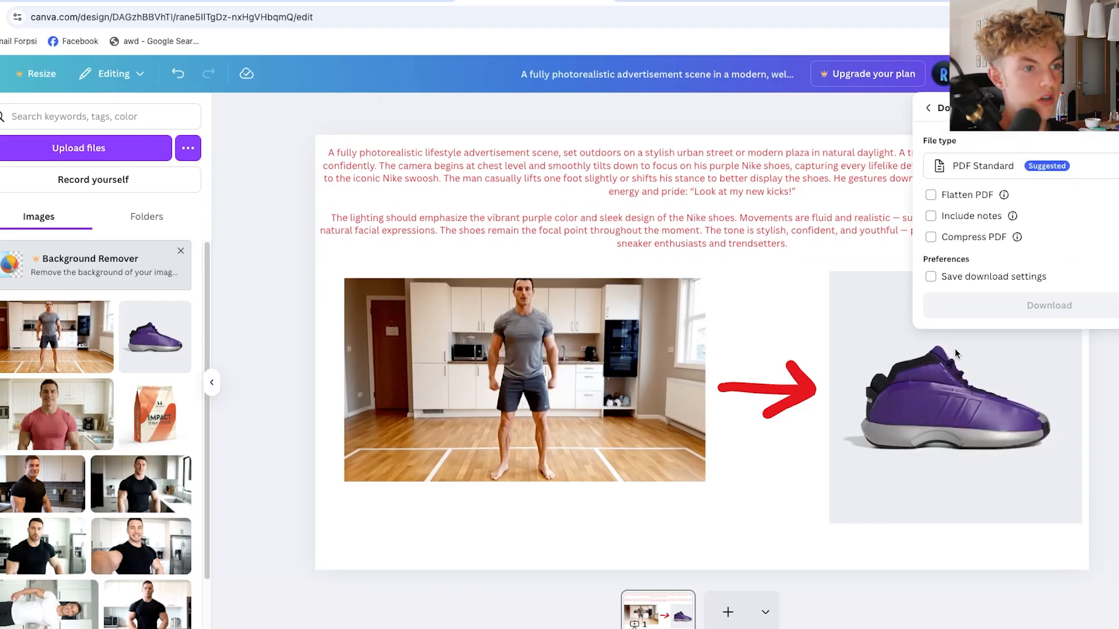
{"action": "left_click", "coordinate": [982, 173]}
{"action": "left_click", "coordinate": [999, 401]}
{"action": "left_click", "coordinate": [1025, 367]}
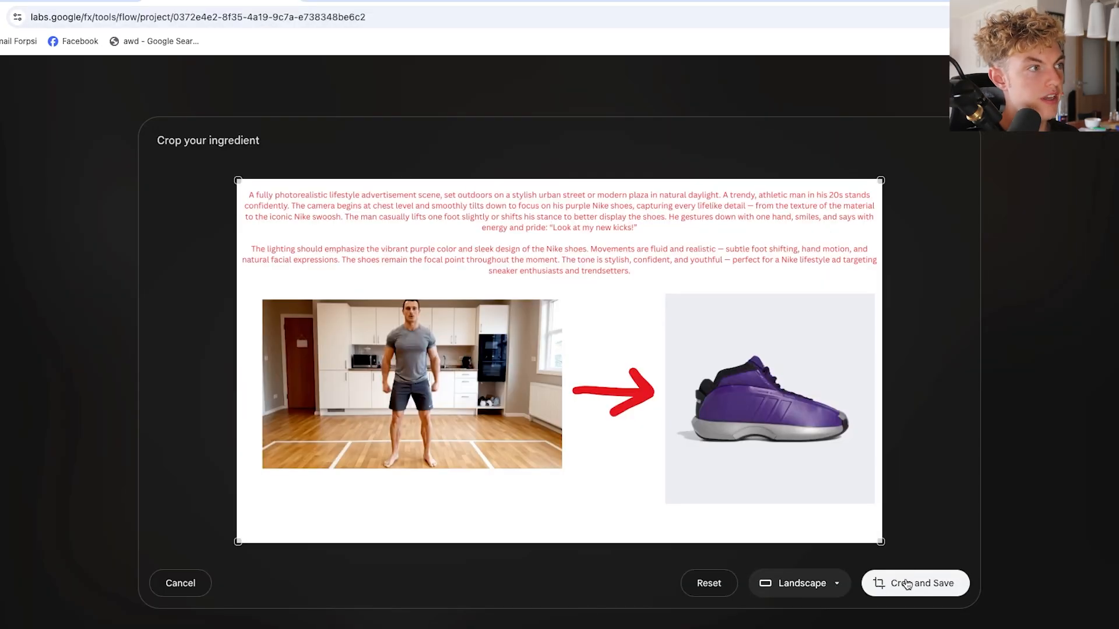
Save the slide image in Flow with the landscape crop as the start frame and generate videos from "Ad for Purple Nike Shoe"
{"action": "left_click", "coordinate": [906, 583]}
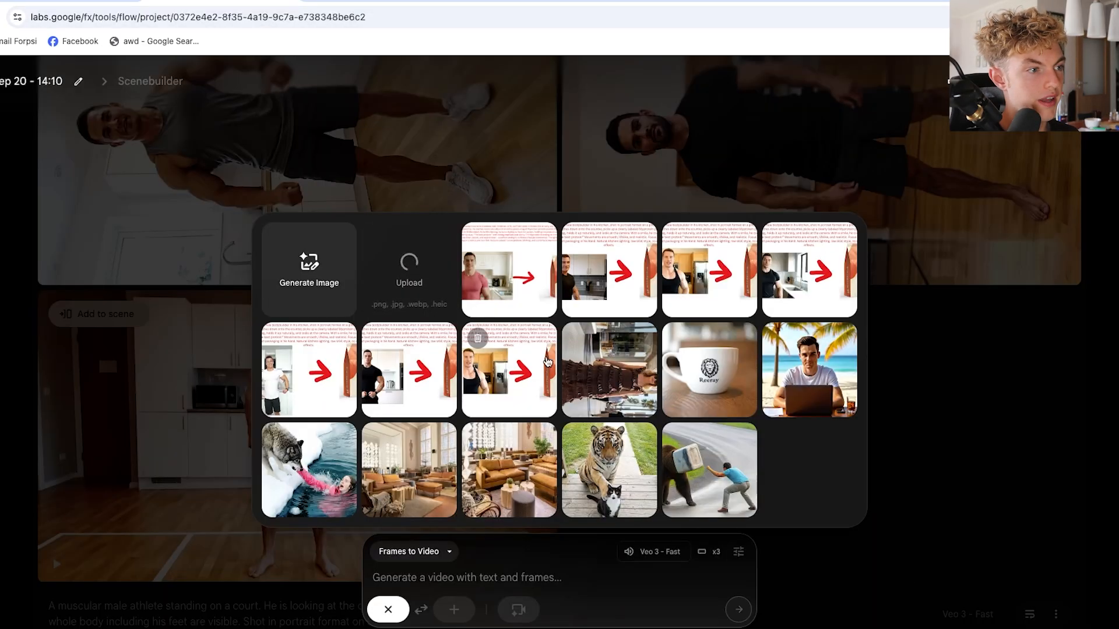
{"action": "type", "text": "Ad f"}
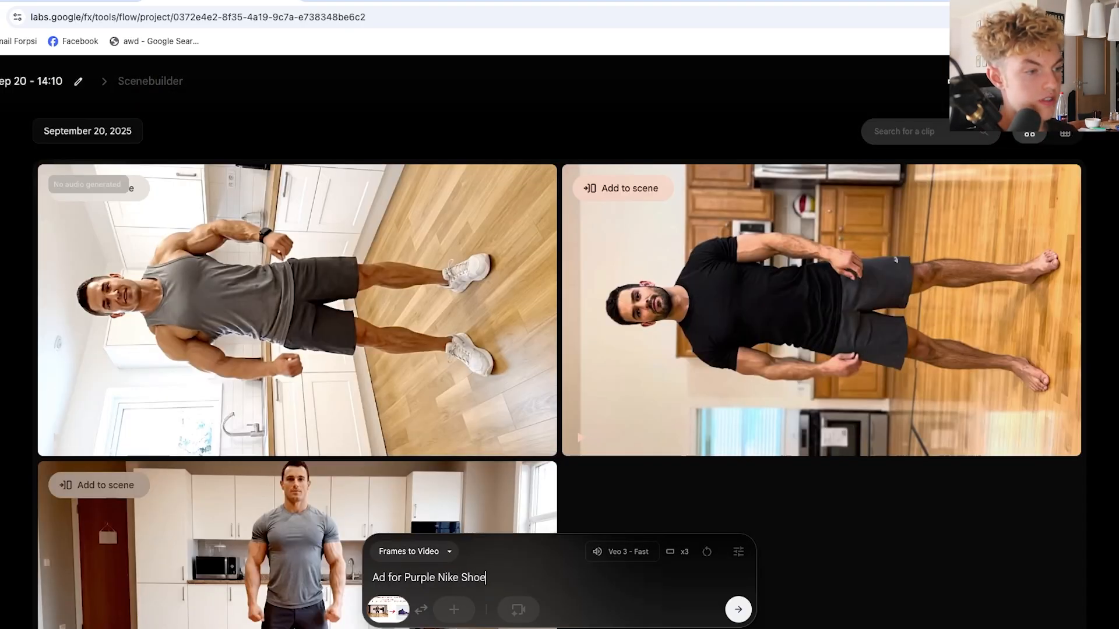
{"action": "type", "text": "or Purple Nike Shoe"}
{"action": "key", "text": "Return"}
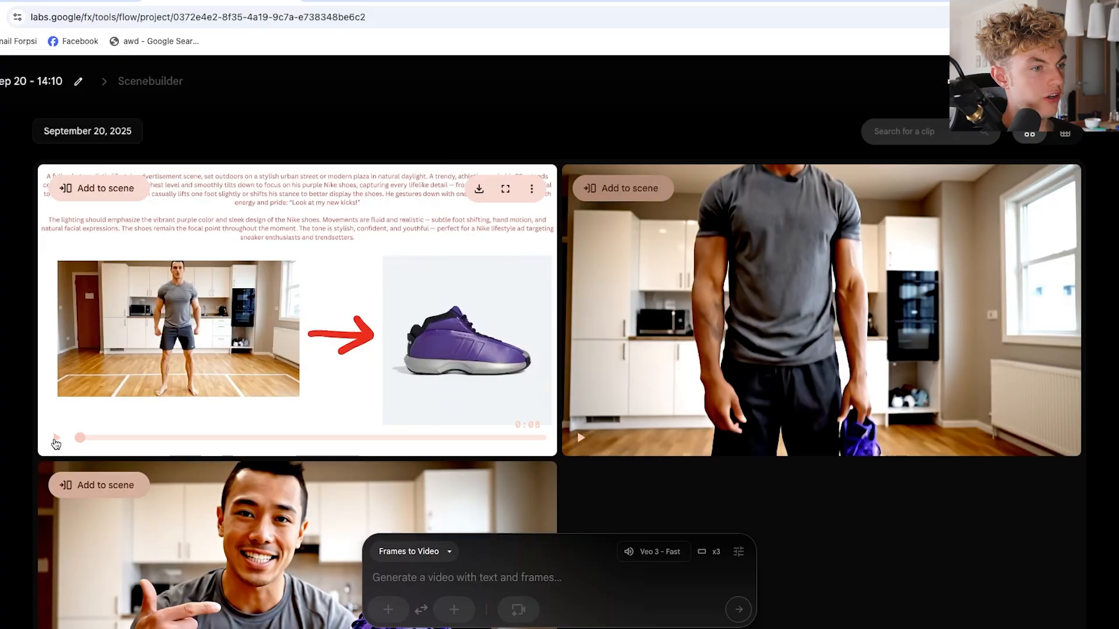
Play the first generated Nike clip and scrub through it to examine the shoes and the man's movement
{"action": "left_click", "coordinate": [55, 438]}
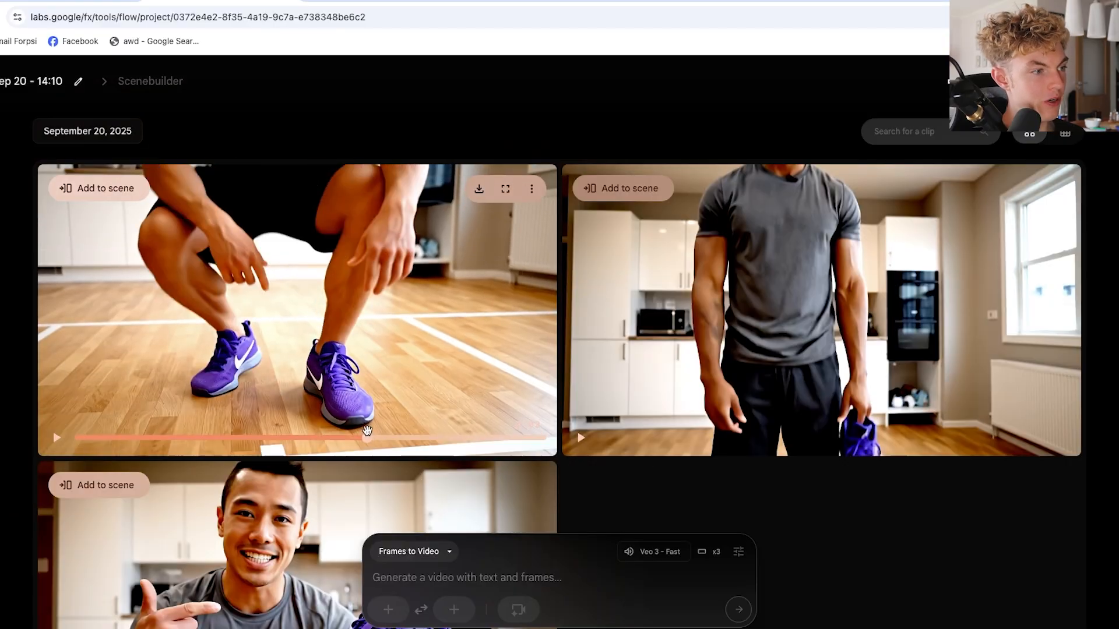
{"action": "left_click_drag", "start_coordinate": [403, 429], "coordinate": [286, 430]}
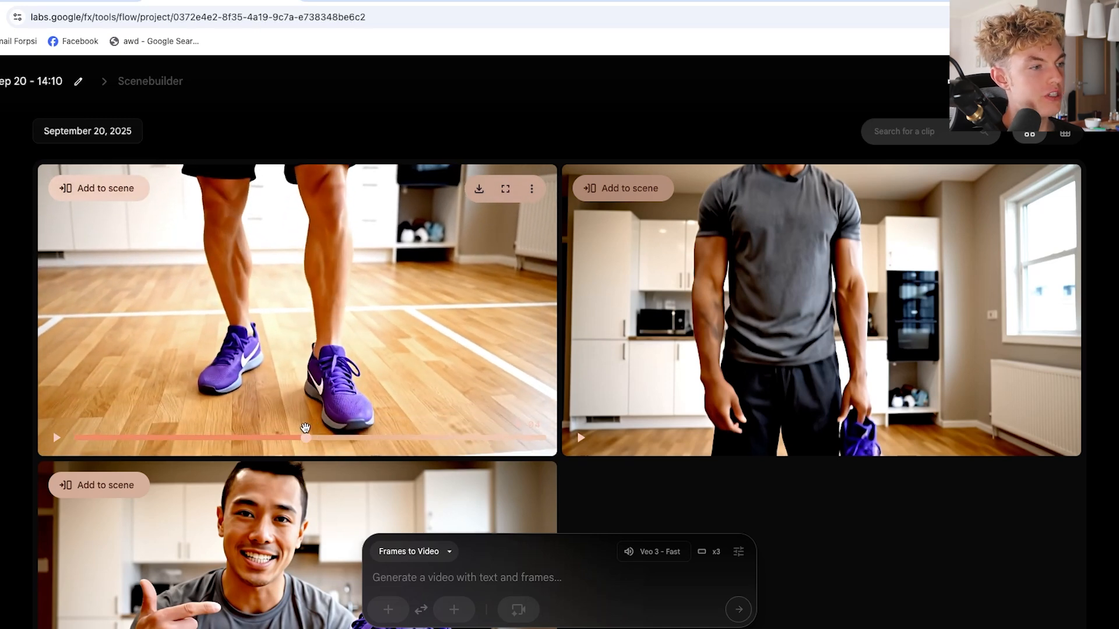
{"action": "left_click_drag", "start_coordinate": [366, 432], "coordinate": [517, 417]}
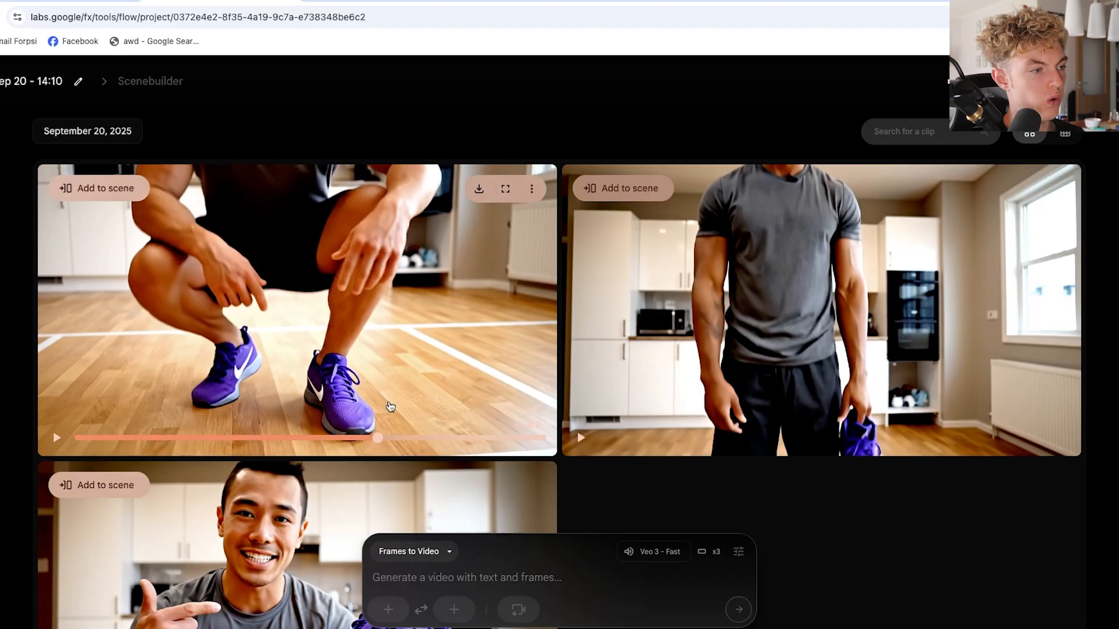
Copy the muscular athlete prompt from beneath the barefoot man's clips, paste it into the prompt box and change "feet" to "shoes"
{"action": "scroll", "coordinate": [388, 406], "scroll_direction": "down", "scroll_amount": 7}
{"action": "scroll", "coordinate": [389, 404], "scroll_direction": "down", "scroll_amount": 7}
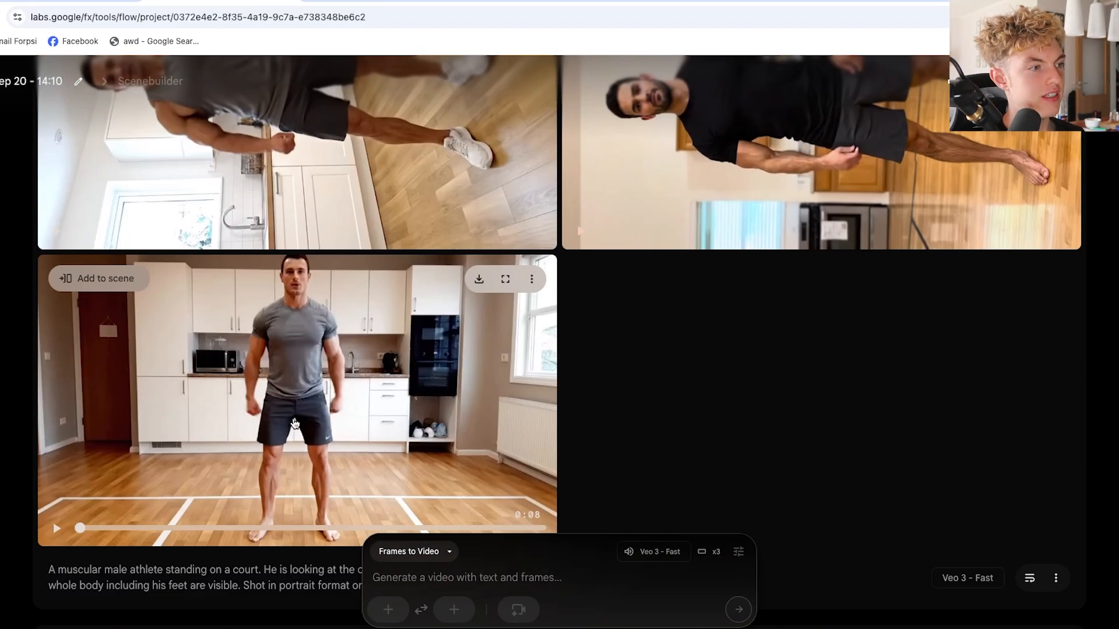
{"action": "scroll", "coordinate": [306, 426], "scroll_direction": "down", "scroll_amount": 1}
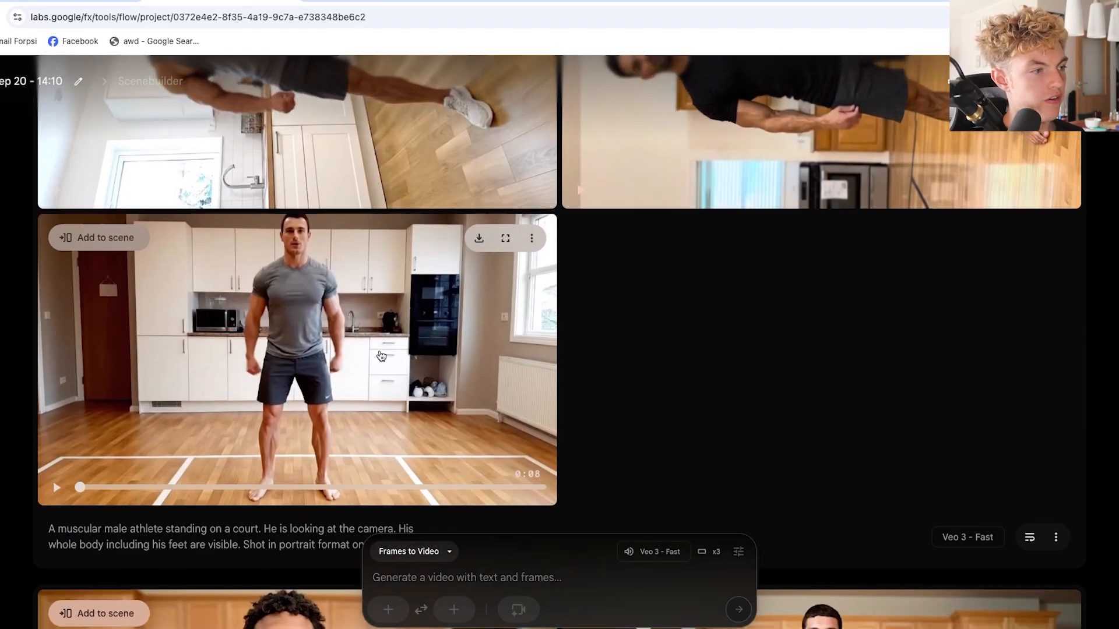
{"action": "scroll", "coordinate": [306, 441], "scroll_direction": "down", "scroll_amount": 1}
{"action": "left_click", "coordinate": [269, 509]}
{"action": "scroll", "coordinate": [257, 505], "scroll_direction": "down", "scroll_amount": 3}
{"action": "left_click_drag", "start_coordinate": [48, 348], "coordinate": [133, 404]}
{"action": "key", "text": "ctrl+c"}
{"action": "left_click", "coordinate": [460, 581]}
{"action": "key", "text": "ctrl+v"}
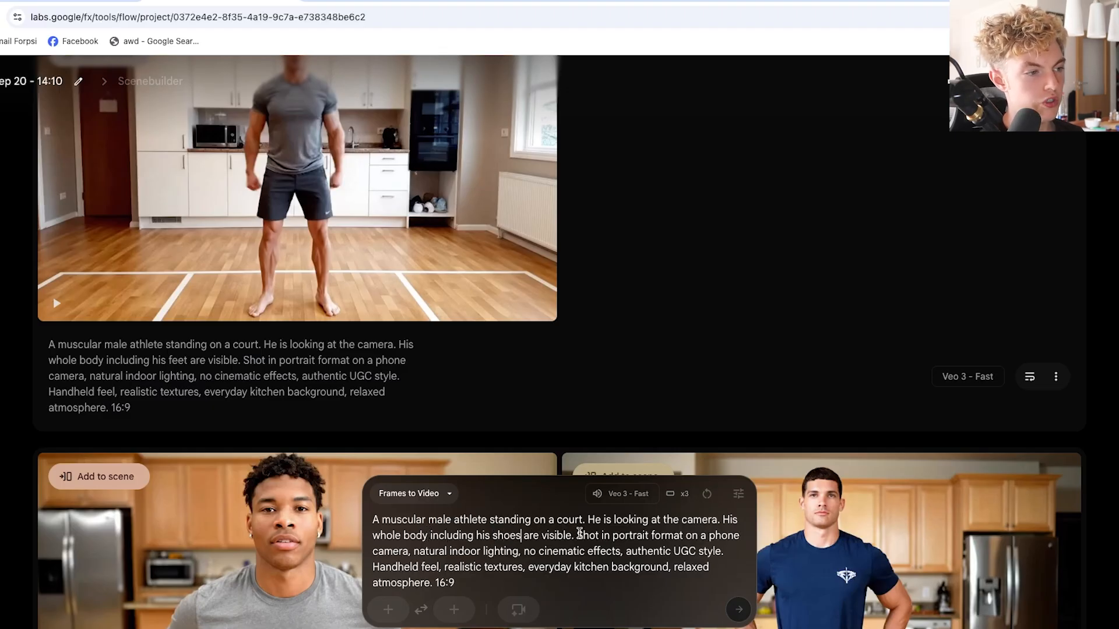
Switch the generation mode to Text to Video and generate new athlete videos from the edited prompt
{"action": "left_click", "coordinate": [448, 494]}
{"action": "left_click", "coordinate": [410, 401]}
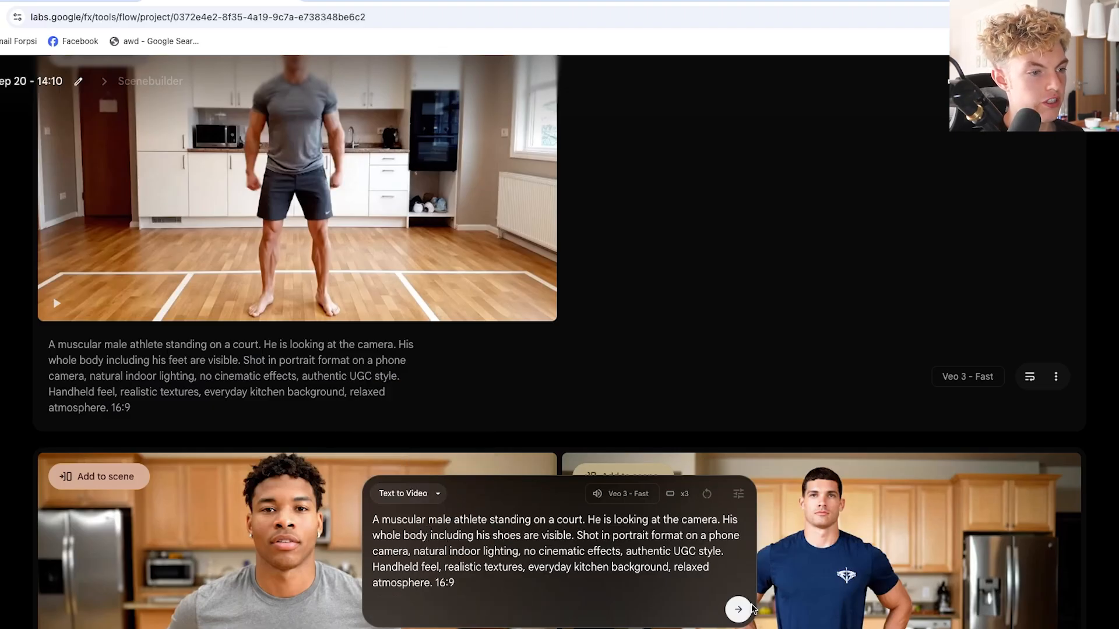
{"action": "left_click", "coordinate": [751, 607]}
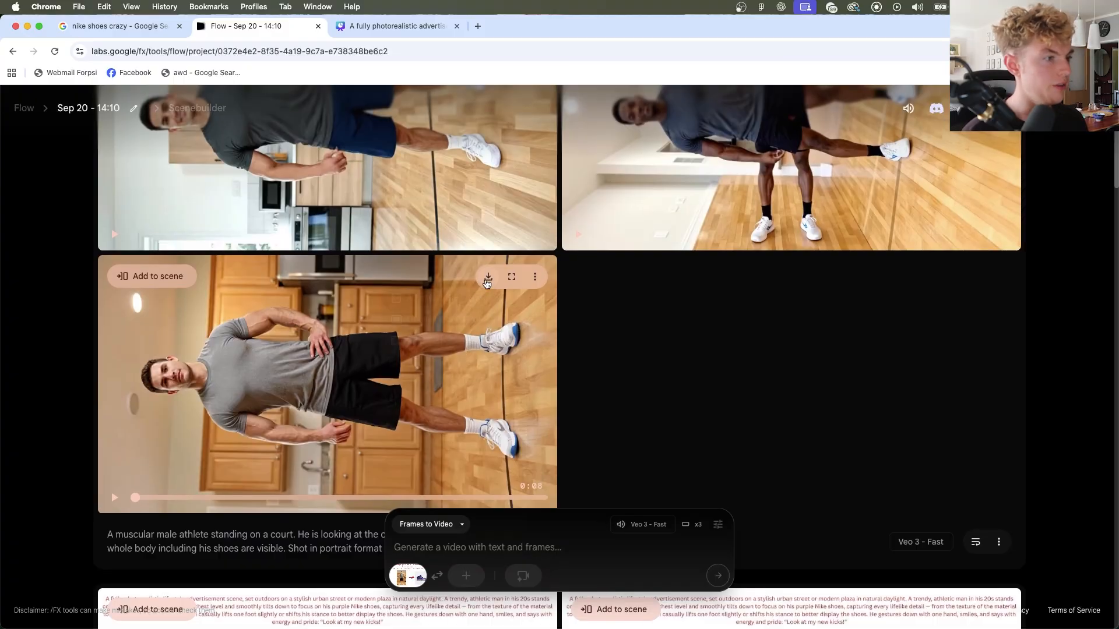
Download the generated clip of the man in the grey T-shirt, black shorts and white sneakers
{"action": "left_click", "coordinate": [487, 282]}
{"action": "left_click", "coordinate": [431, 327]}
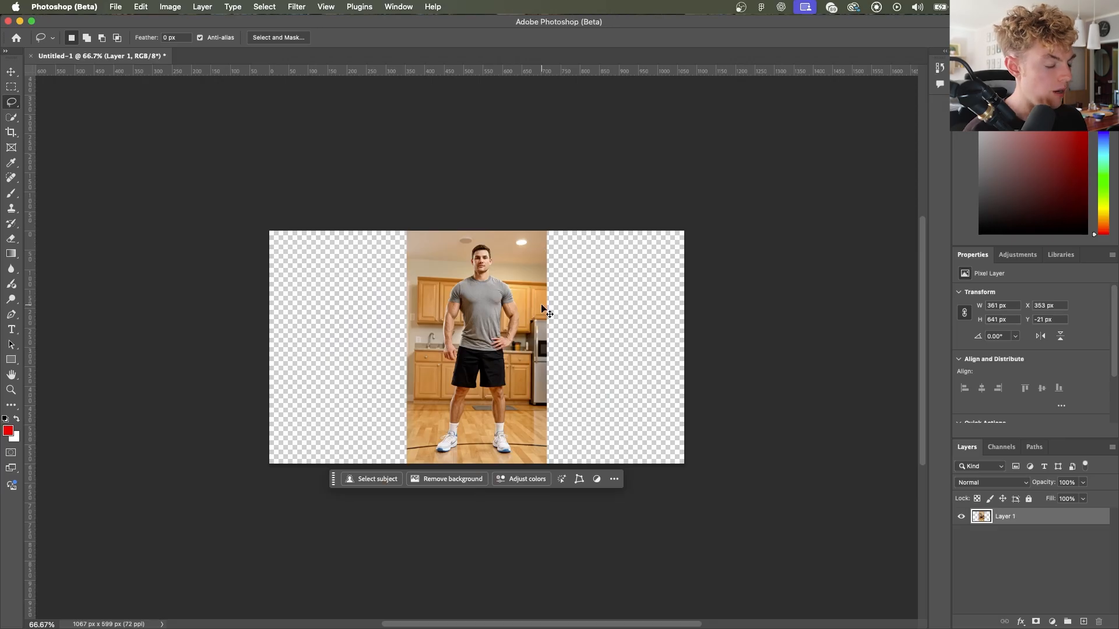
Inspect the man's upright frame at 100% in Photoshop, minimise the window and return to the Canva slide
{"action": "key", "text": "super+1"}
{"action": "key", "text": "ctrl+t"}
{"action": "left_click_drag", "start_coordinate": [672, 315], "coordinate": [507, 75]}
{"action": "key", "text": "Escape"}
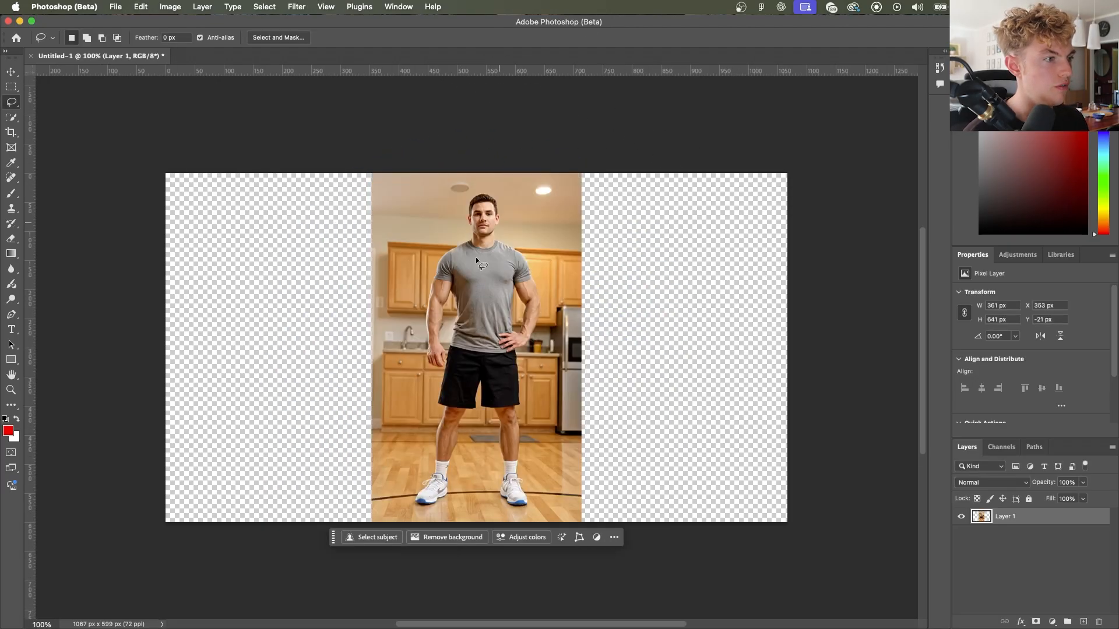
{"action": "left_click", "coordinate": [20, 21]}
{"action": "left_click", "coordinate": [369, 28]}
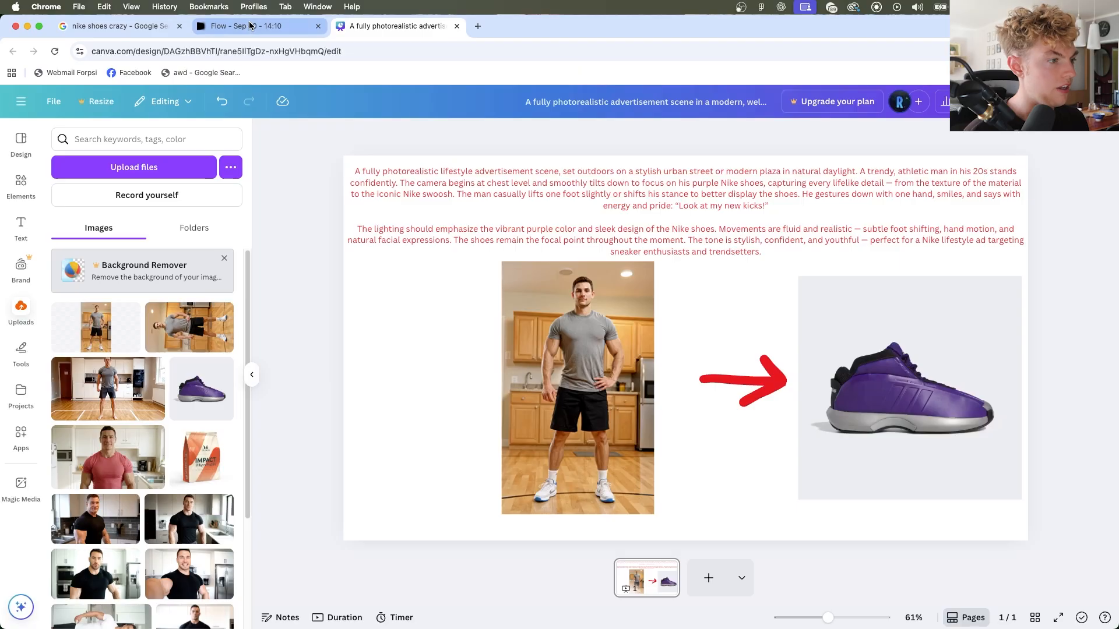
Switch to Flow, generate videos from the new slide with the prompt "Ad for purple nike shoes" and look through the resulting clips
{"action": "left_click", "coordinate": [273, 26]}
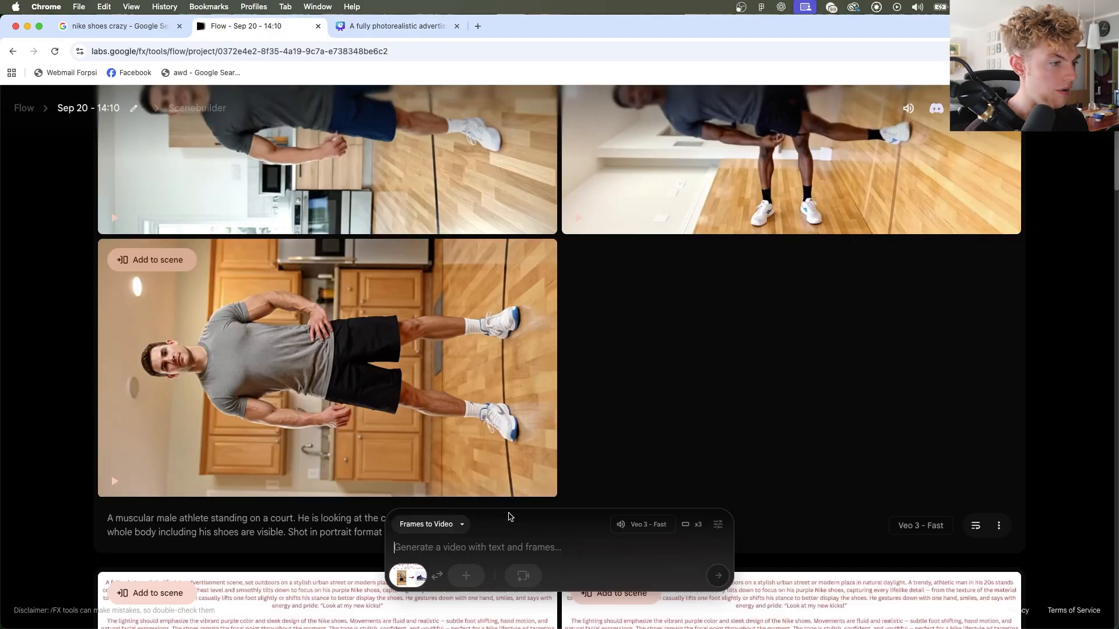
{"action": "scroll", "coordinate": [509, 470], "scroll_direction": "down", "scroll_amount": 7}
{"action": "type", "text": "A"}
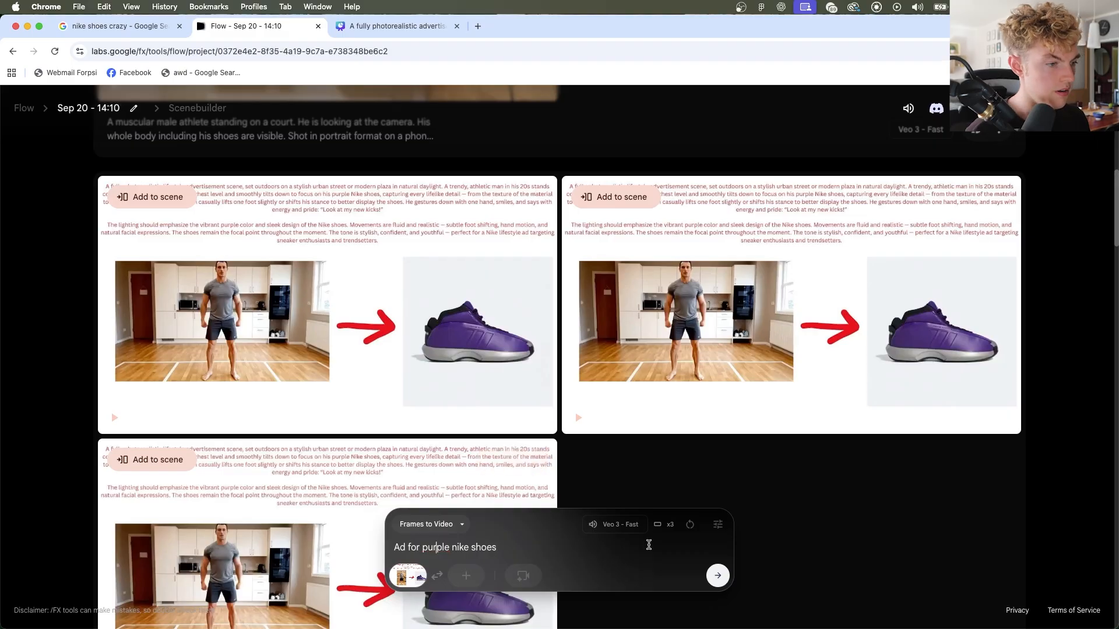
{"action": "type", "text": "d for purple nike shoes"}
{"action": "left_click", "coordinate": [717, 575]}
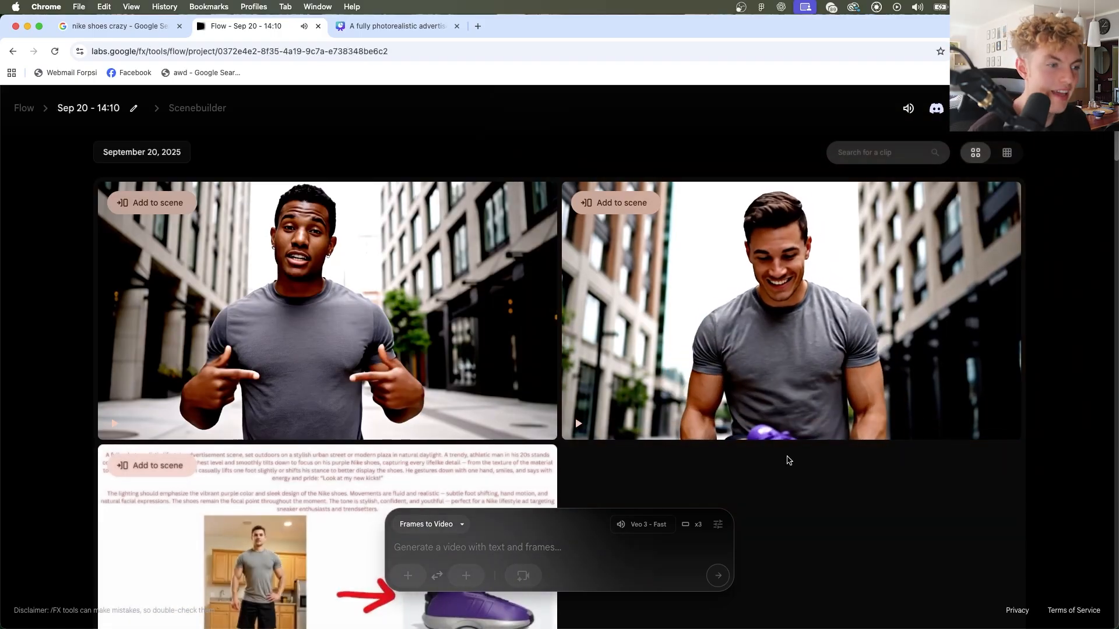
{"action": "scroll", "coordinate": [787, 461], "scroll_direction": "down", "scroll_amount": 5}
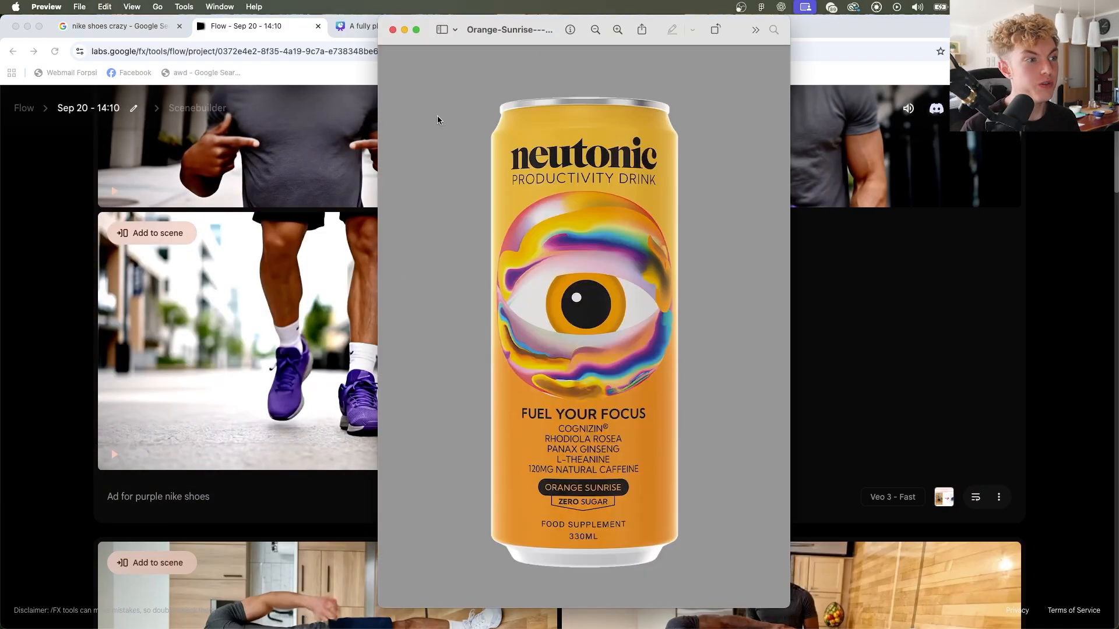
Upload the orange neutonic can image to Canva, delete the purple shoe and place the can after the arrow
{"action": "left_click_drag", "start_coordinate": [713, 558], "coordinate": [722, 585]}
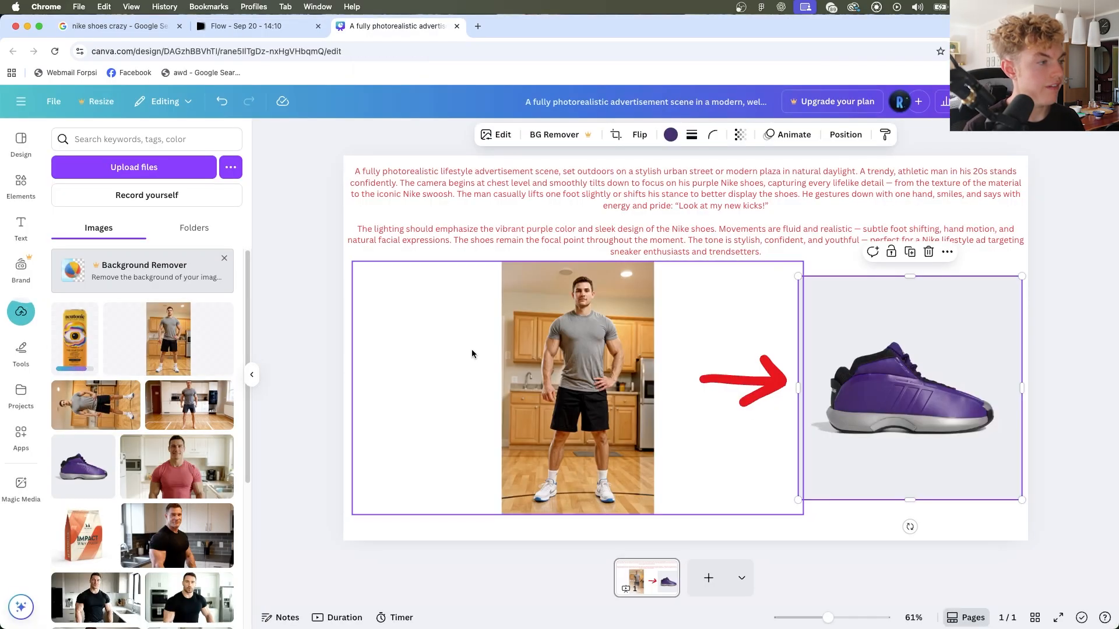
{"action": "key", "text": "Delete"}
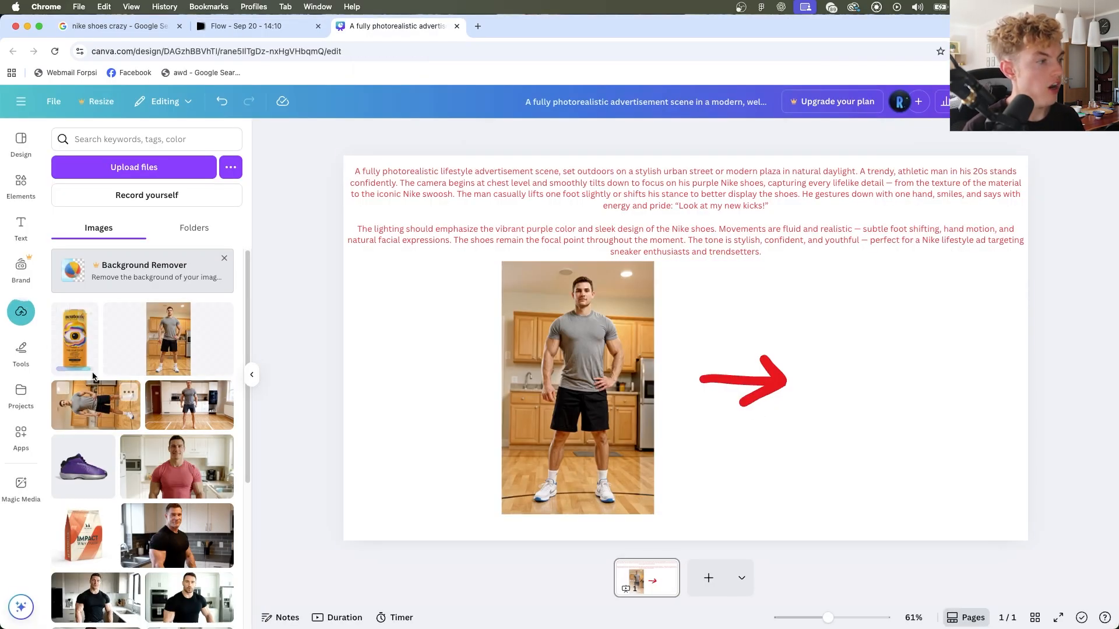
{"action": "left_click_drag", "start_coordinate": [74, 338], "coordinate": [923, 376]}
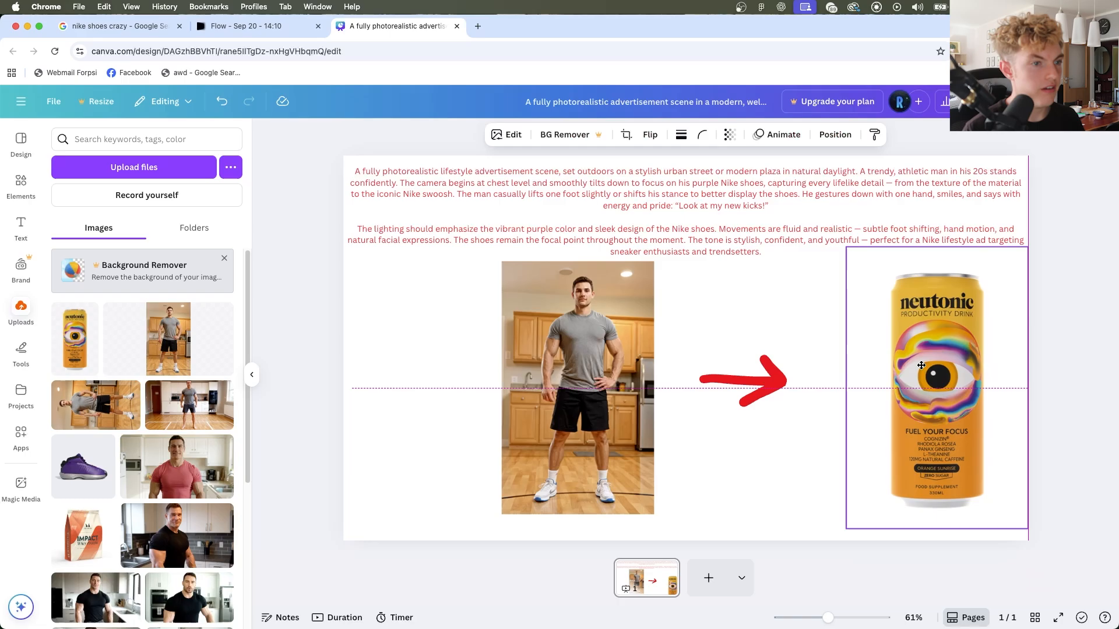
{"action": "left_click", "coordinate": [702, 428]}
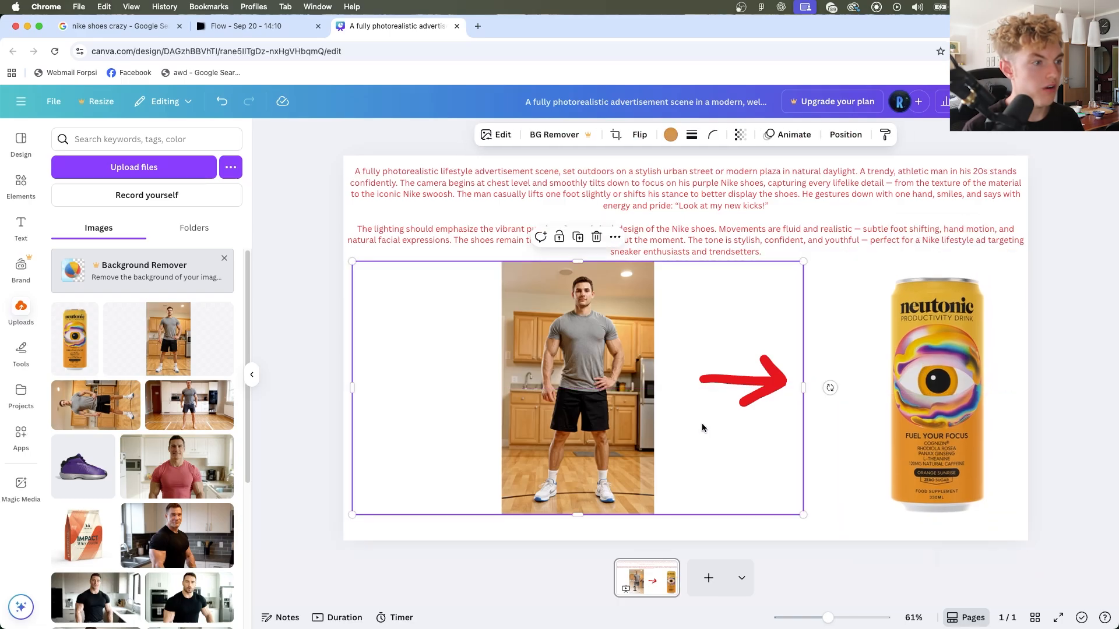
{"action": "left_click", "coordinate": [273, 399]}
In Flow, generate text-to-video clips of a blonde woman standing in her white kitchen, looking at the camera, in authentic UGC style
{"action": "key", "text": "super+alt+Left"}
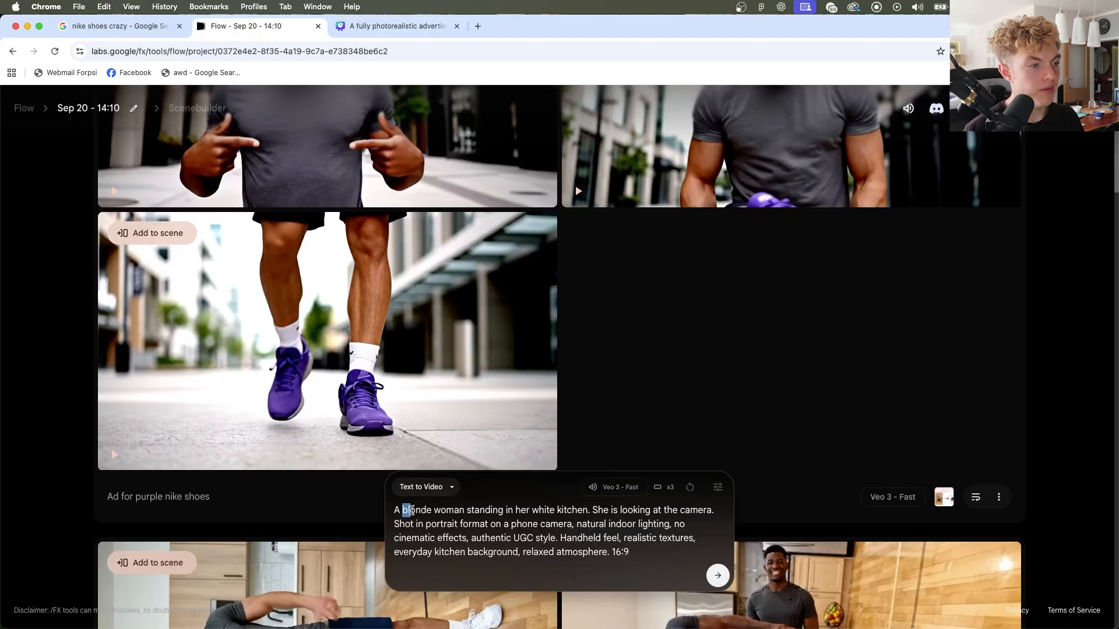
{"action": "key", "text": "Return"}
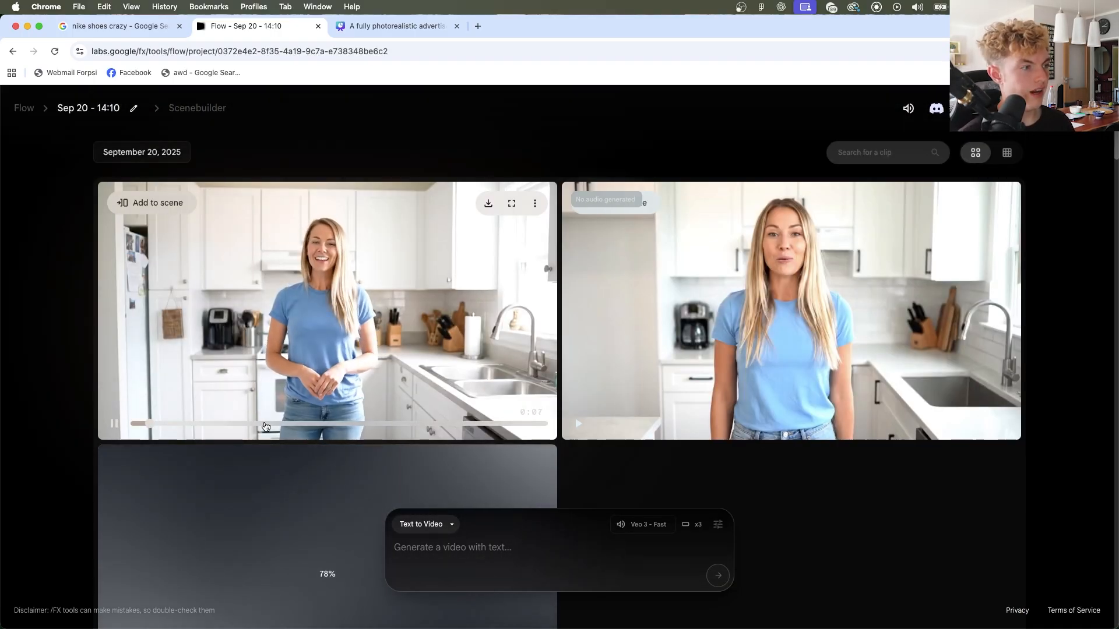
Preview the second blonde woman clip and download it
{"action": "mouse_move", "coordinate": [802, 362]}
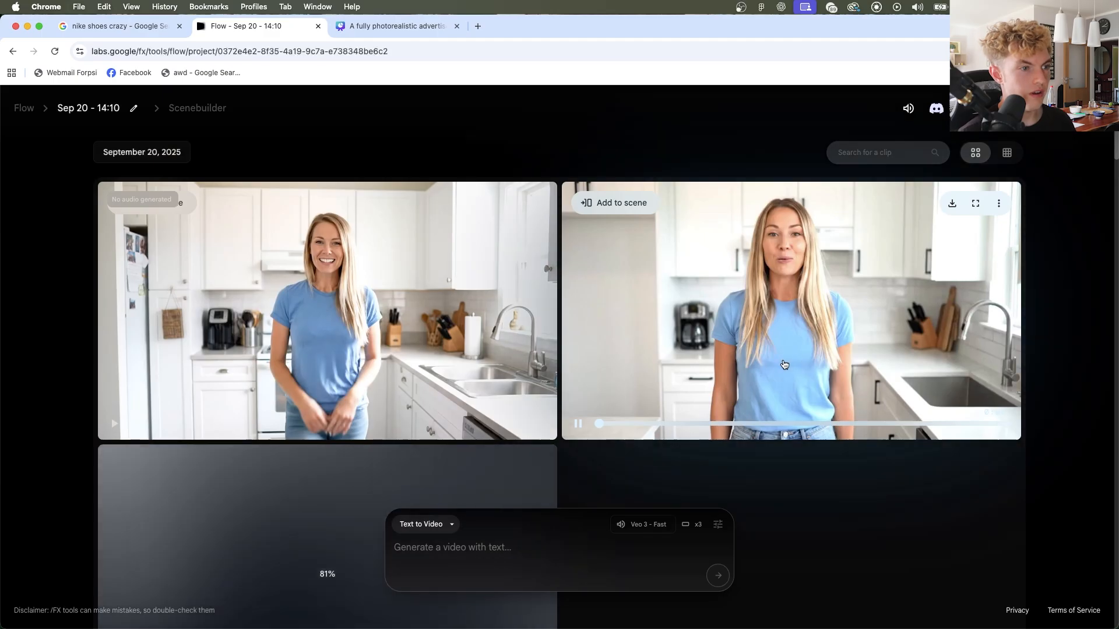
{"action": "left_click", "coordinate": [802, 362]}
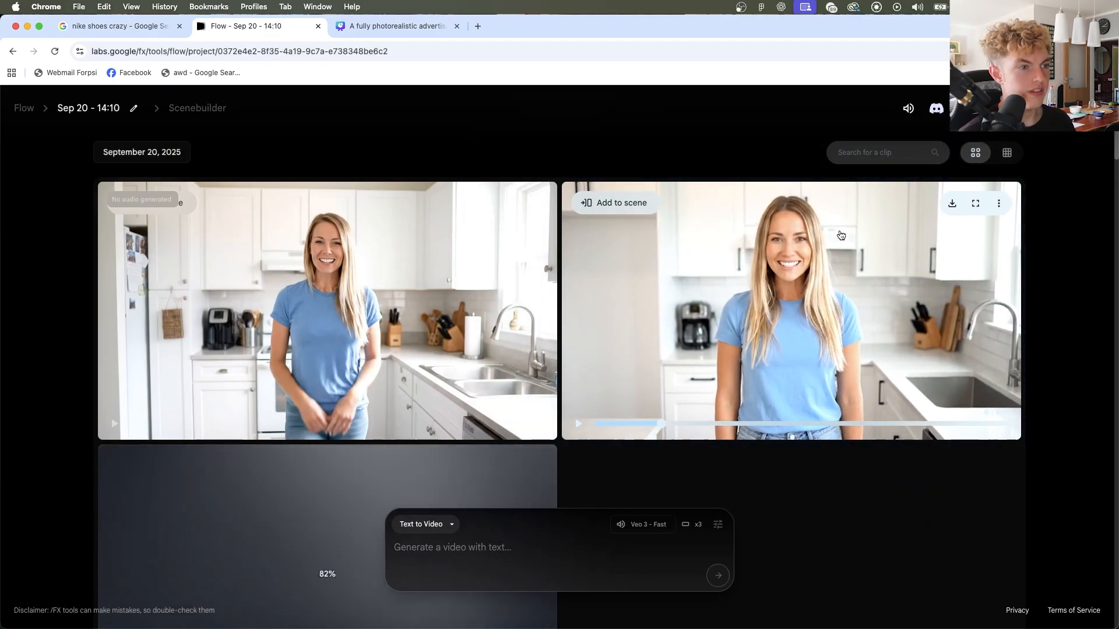
{"action": "left_click", "coordinate": [905, 254]}
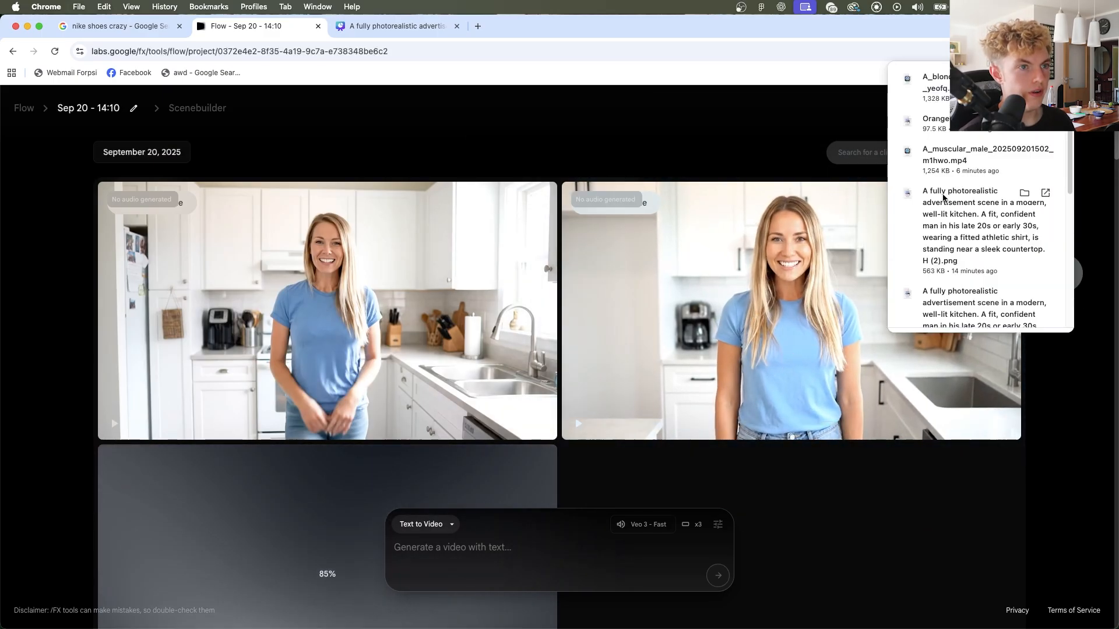
Open the downloaded blonde woman clip, screenshot the smiling frame at 00:01 and upload it to the Canva design
{"action": "left_click_drag", "start_coordinate": [531, 204], "coordinate": [599, 187]}
{"action": "left_click", "coordinate": [394, 405]}
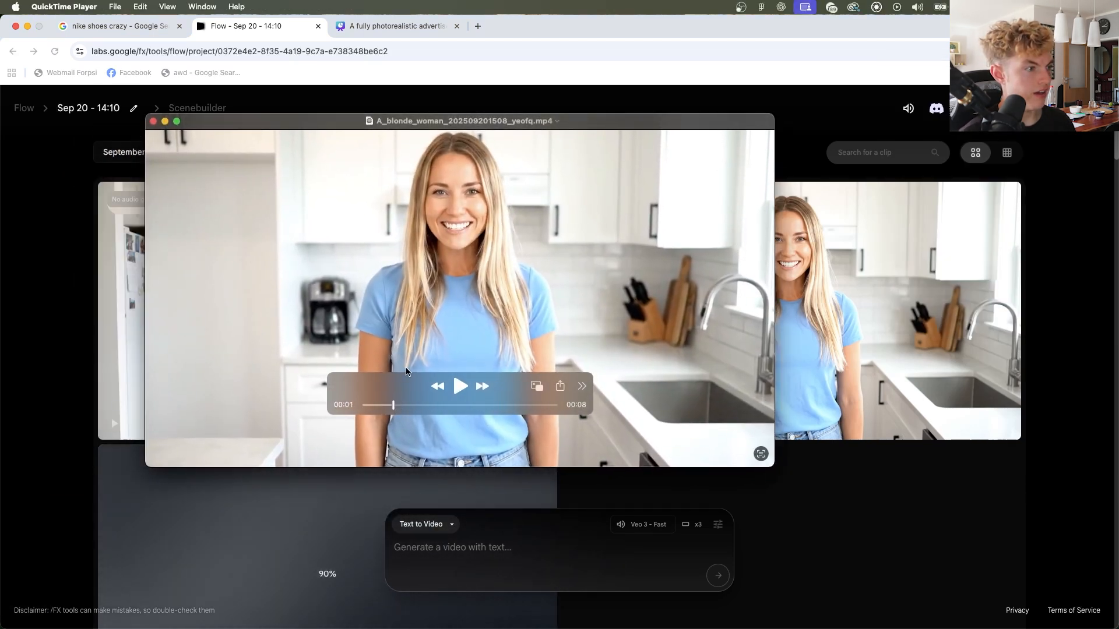
{"action": "key", "text": "super+shift+4"}
{"action": "left_click_drag", "start_coordinate": [149, 114], "coordinate": [797, 476]}
{"action": "left_click", "coordinate": [498, 471]}
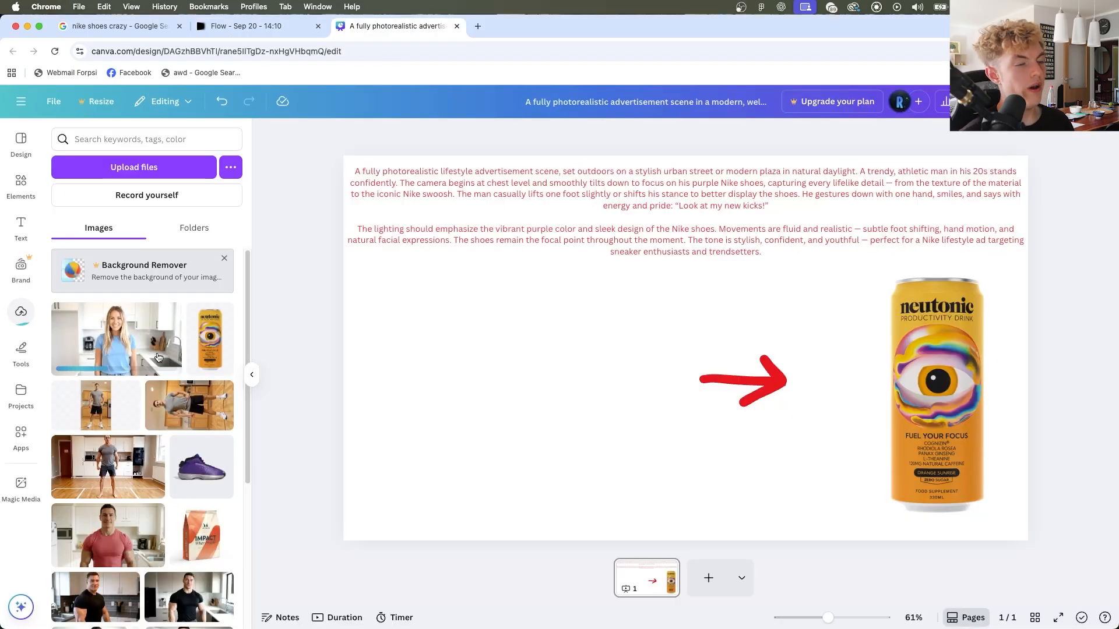
Place the uploaded blonde woman kitchen image on the Canva slide, before the red arrow
{"action": "left_click_drag", "start_coordinate": [157, 351], "coordinate": [621, 414]}
{"action": "left_click", "coordinate": [607, 258]}
{"action": "left_click", "coordinate": [258, 358]}
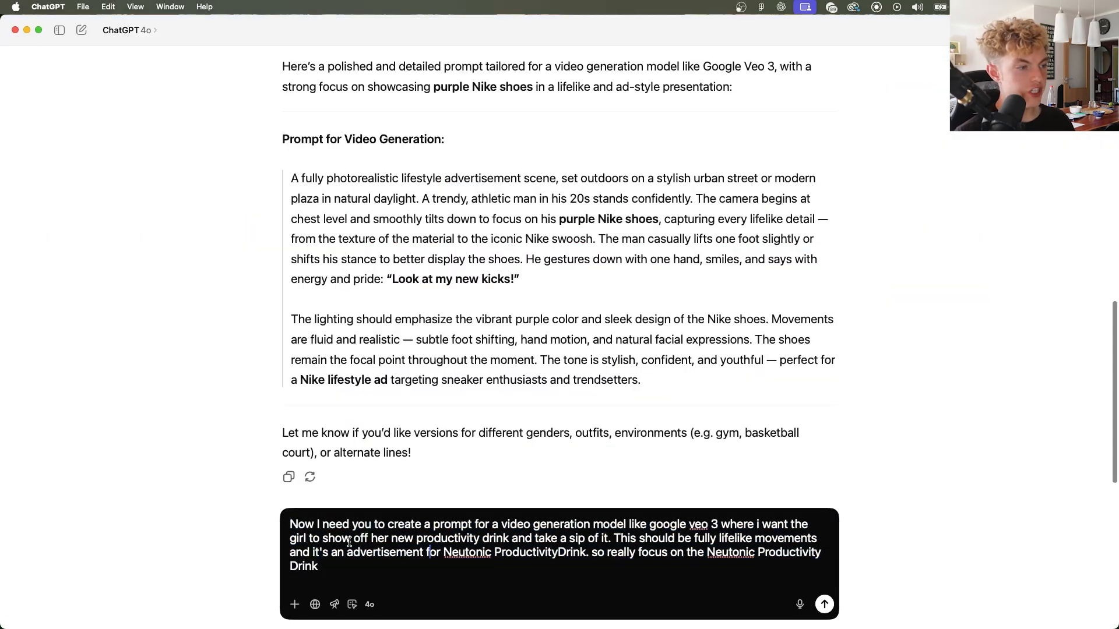
In ChatGPT, request a Google Veo 3 ad prompt where the girl shows off and sips the Neutonic Productivity Drink with lifelike movements
{"action": "left_click_drag", "start_coordinate": [295, 523], "coordinate": [320, 547]}
{"action": "left_click", "coordinate": [320, 547]}
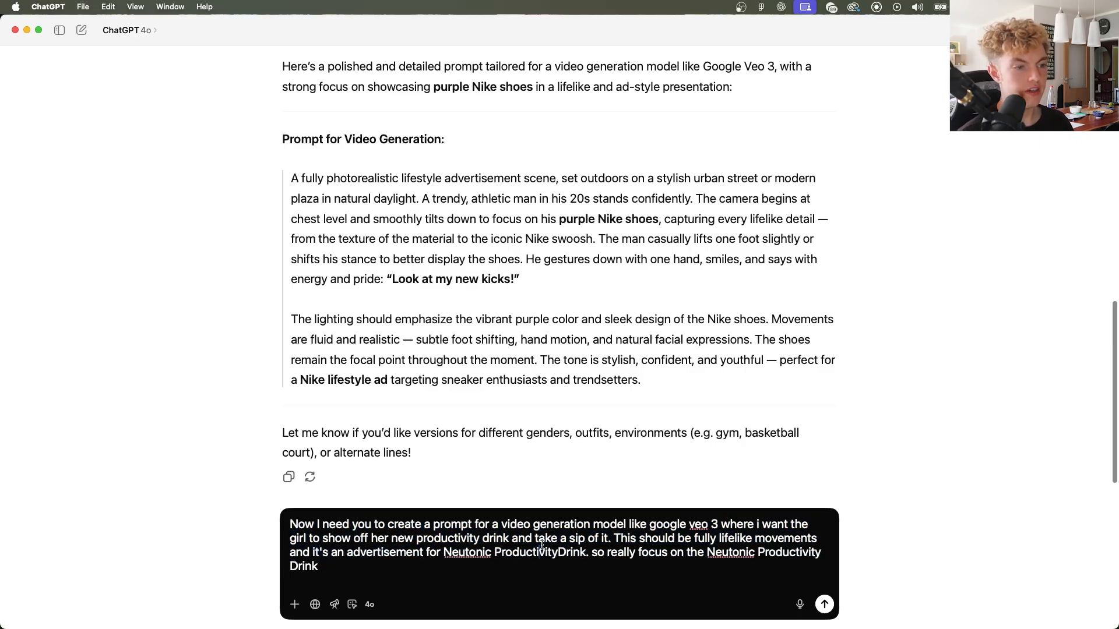
{"action": "left_click", "coordinate": [825, 604]}
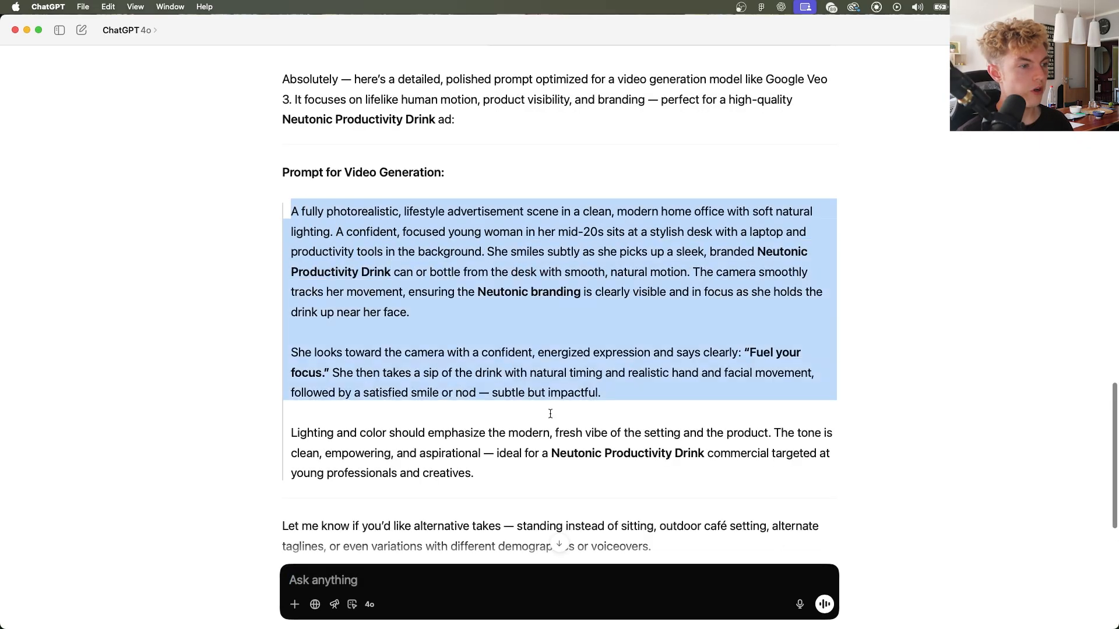
Copy the full generated Neutonic video prompt from ChatGPT and replace the Nike shoe text on the Canva slide with it
{"action": "left_click_drag", "start_coordinate": [533, 402], "coordinate": [532, 456]}
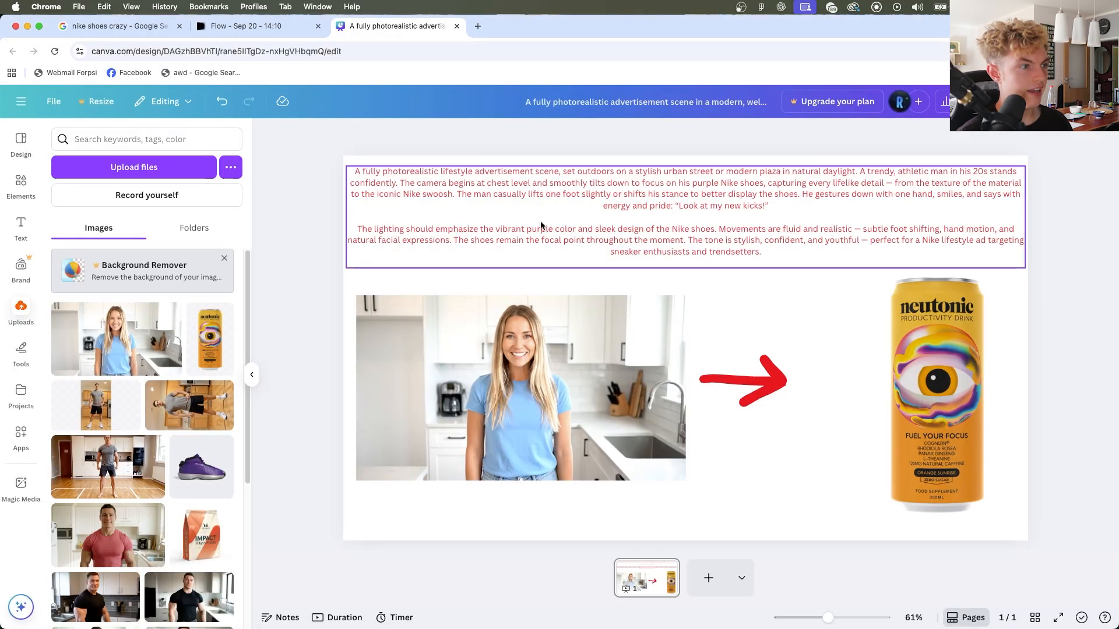
{"action": "double_click", "coordinate": [540, 221]}
{"action": "left_click", "coordinate": [627, 274]}
{"action": "left_click", "coordinate": [1064, 298]}
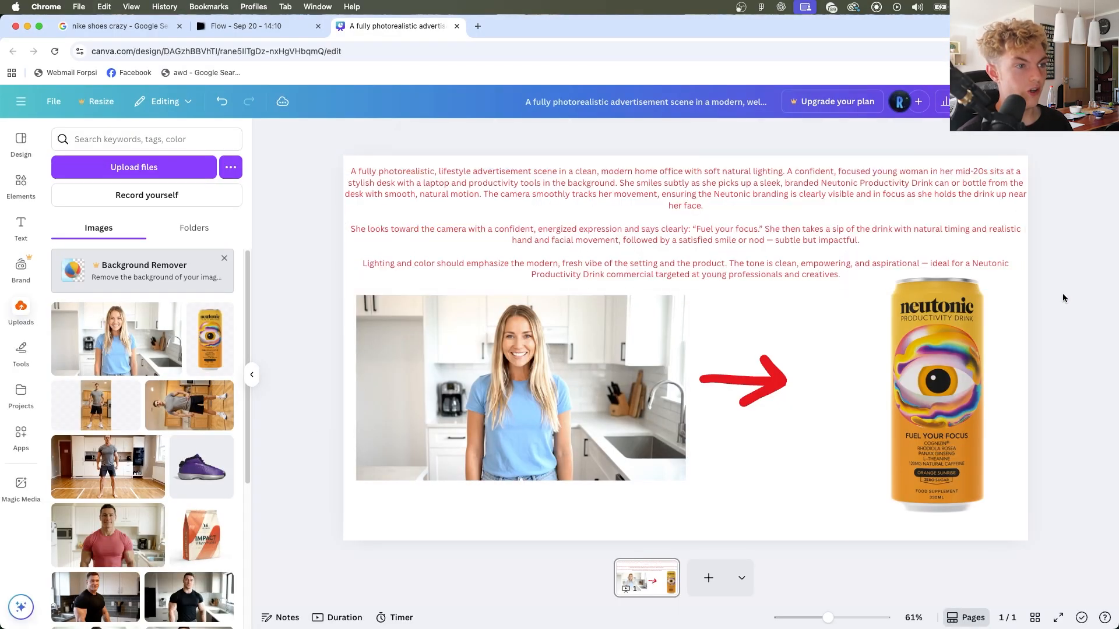
Download the finished Neutonic slide from Canva
{"action": "left_click", "coordinate": [1084, 102]}
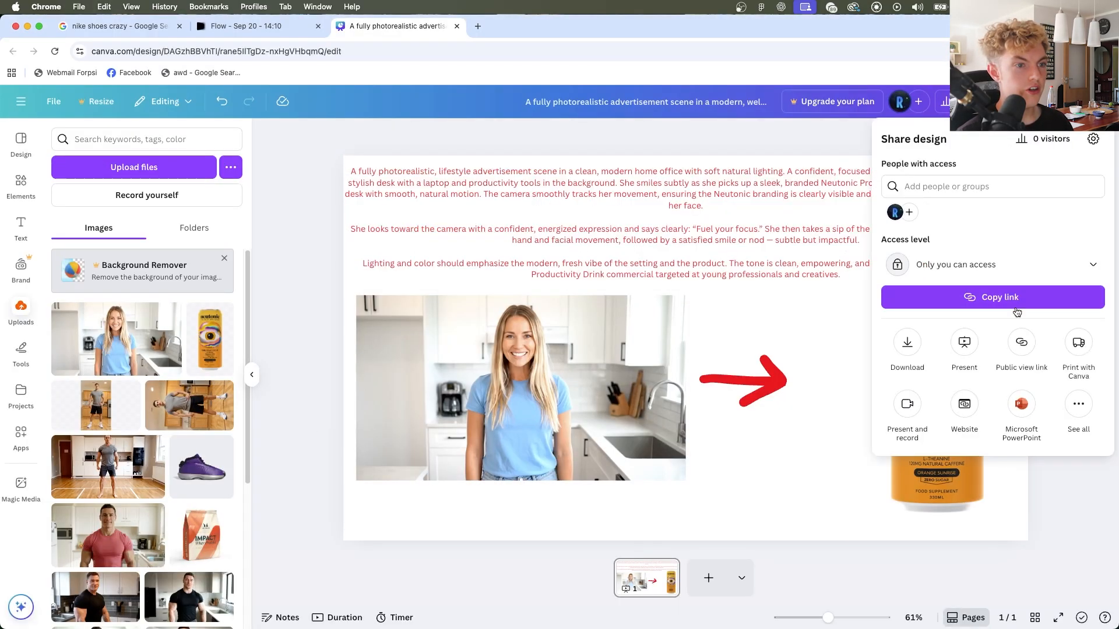
{"action": "left_click", "coordinate": [919, 345]}
{"action": "left_click", "coordinate": [921, 183]}
{"action": "left_click", "coordinate": [939, 386]}
{"action": "left_click", "coordinate": [970, 364]}
In Flow, add the Neutonic slide as the start frame and generate videos with the prompt "Ad for Neutonic Productivity Drink"
{"action": "left_click", "coordinate": [251, 26]}
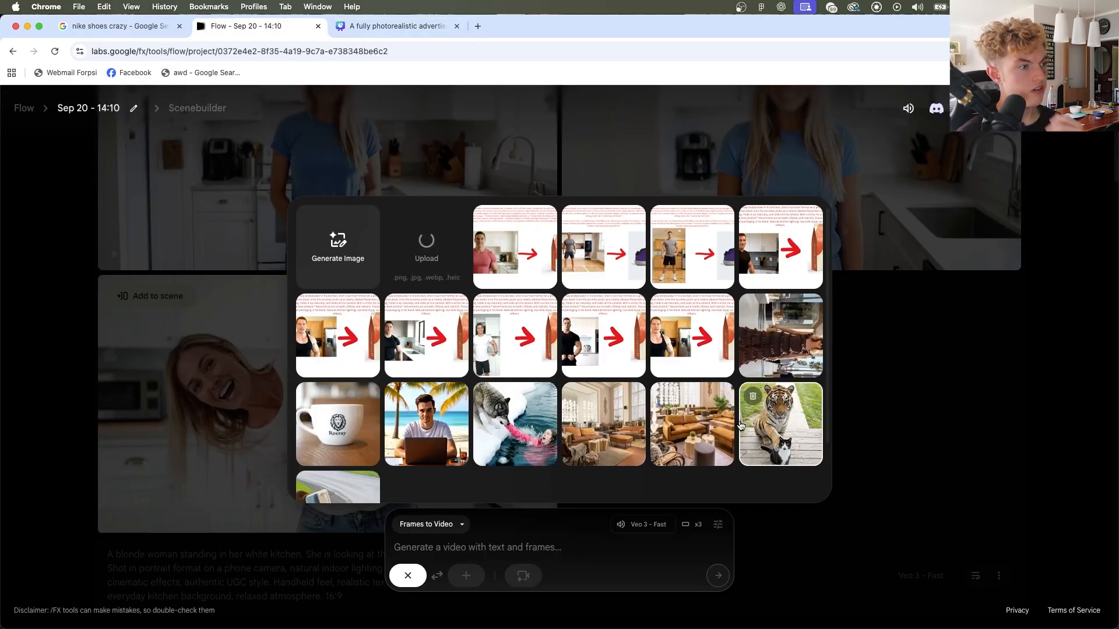
{"action": "left_click", "coordinate": [535, 554]}
{"action": "type", "text": "Ad"}
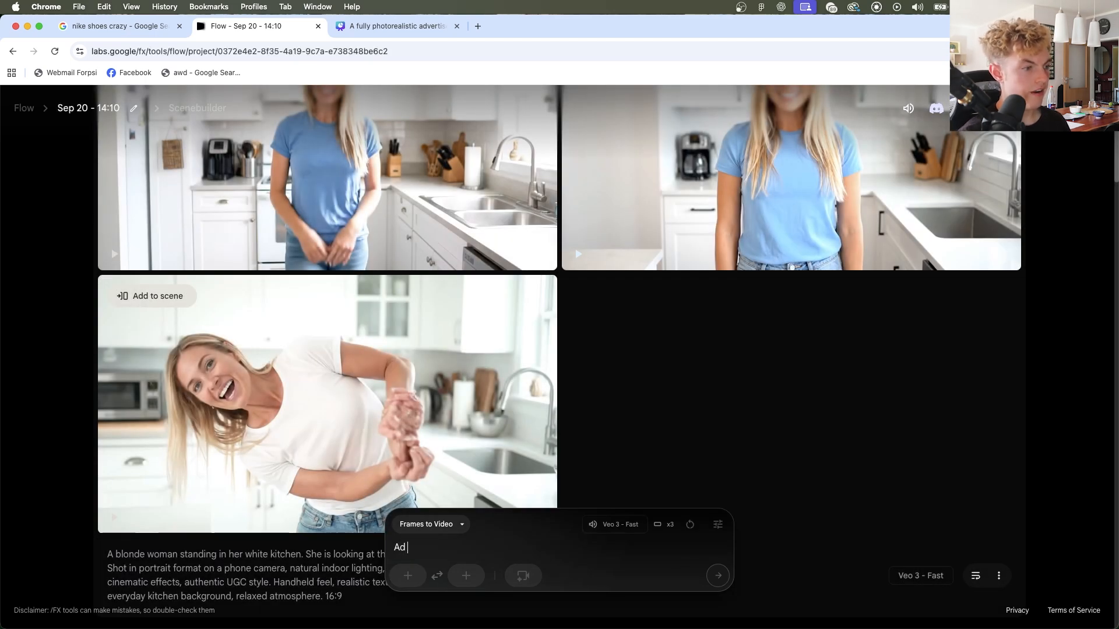
{"action": "type", "text": " for Pro"}
{"action": "key", "text": "BackSpace"}
{"action": "key", "text": "BackSpace"}
{"action": "key", "text": "BackSpace"}
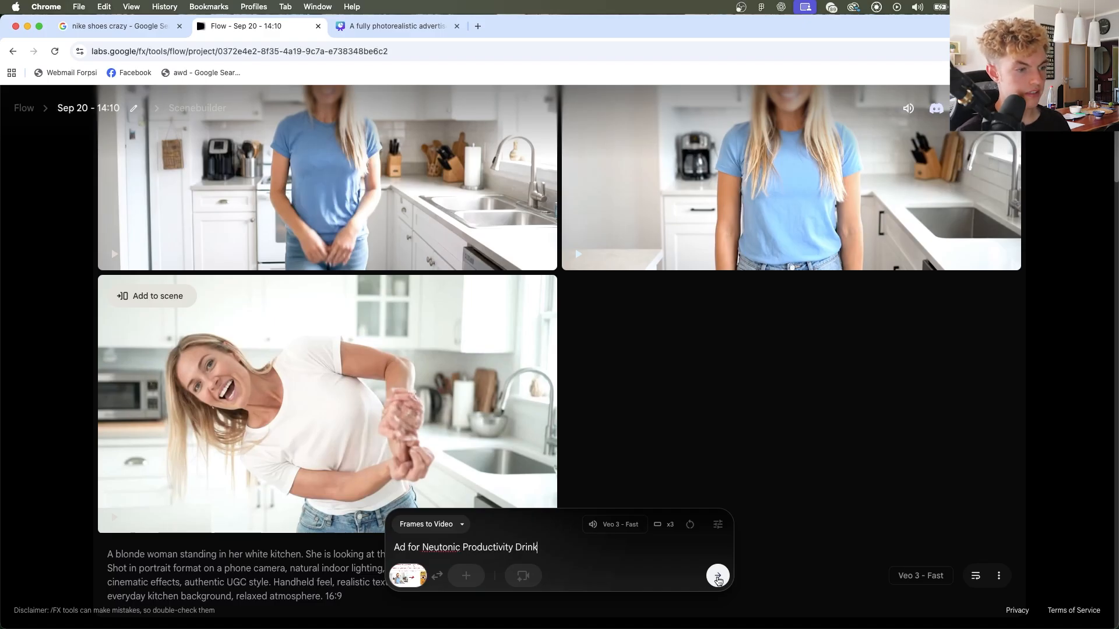
{"action": "left_click", "coordinate": [715, 579]}
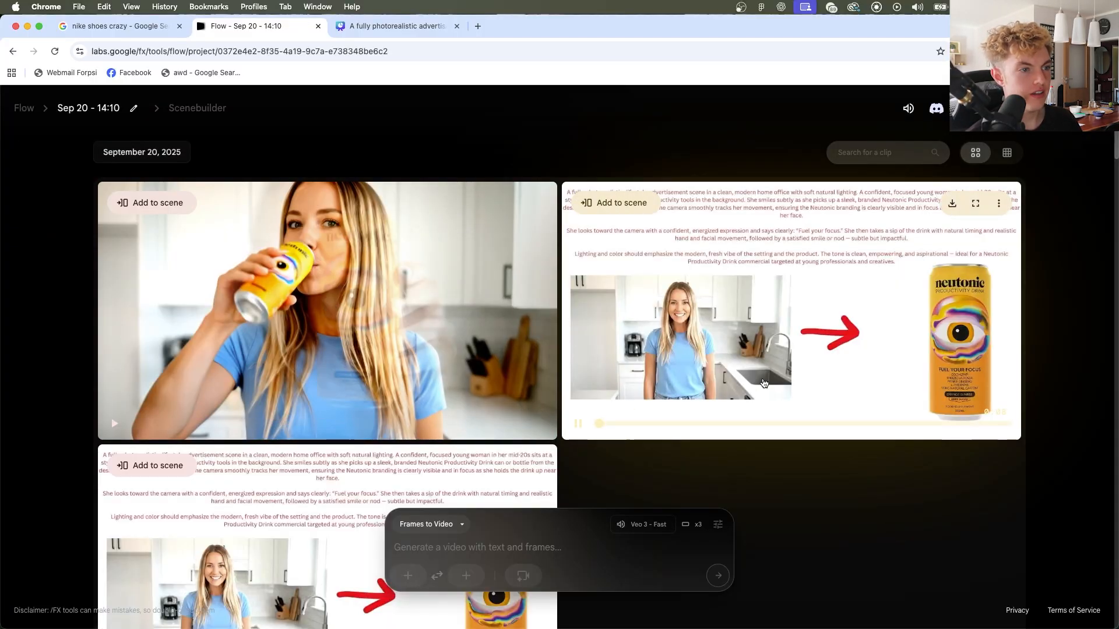
Play the second generated Neutonic clip and pause it while the woman holds up the can
{"action": "left_click", "coordinate": [737, 382]}
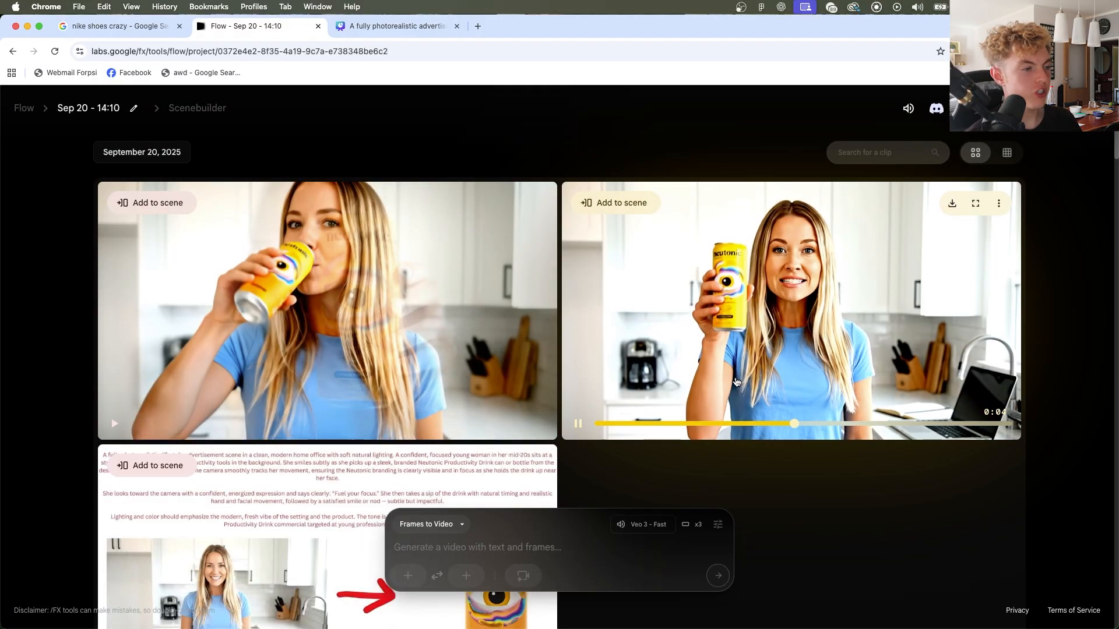
{"action": "left_click", "coordinate": [736, 270]}
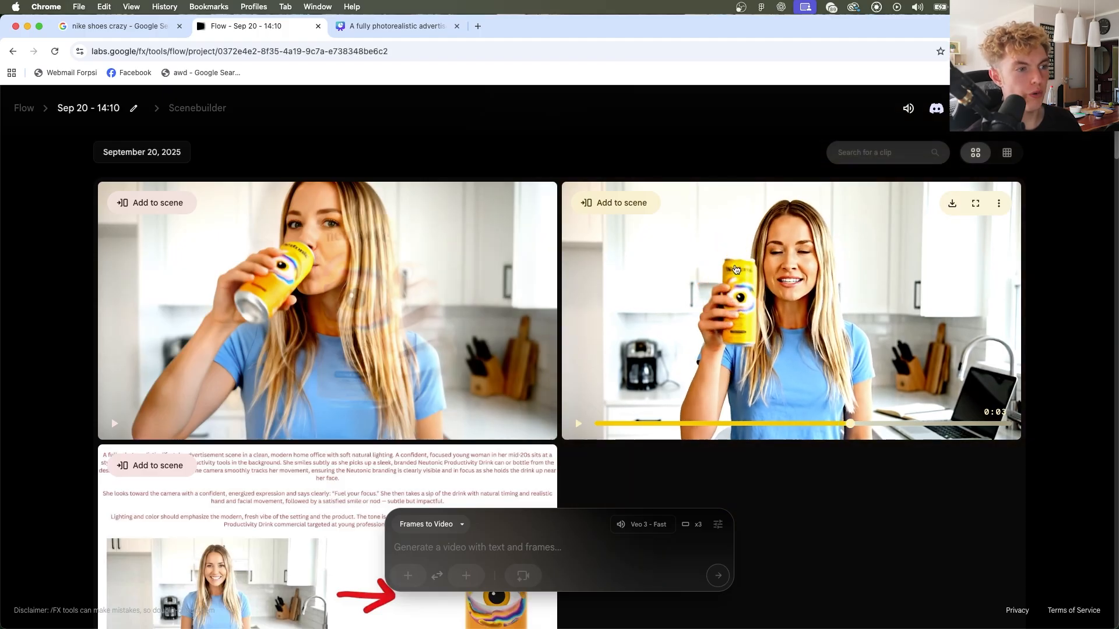